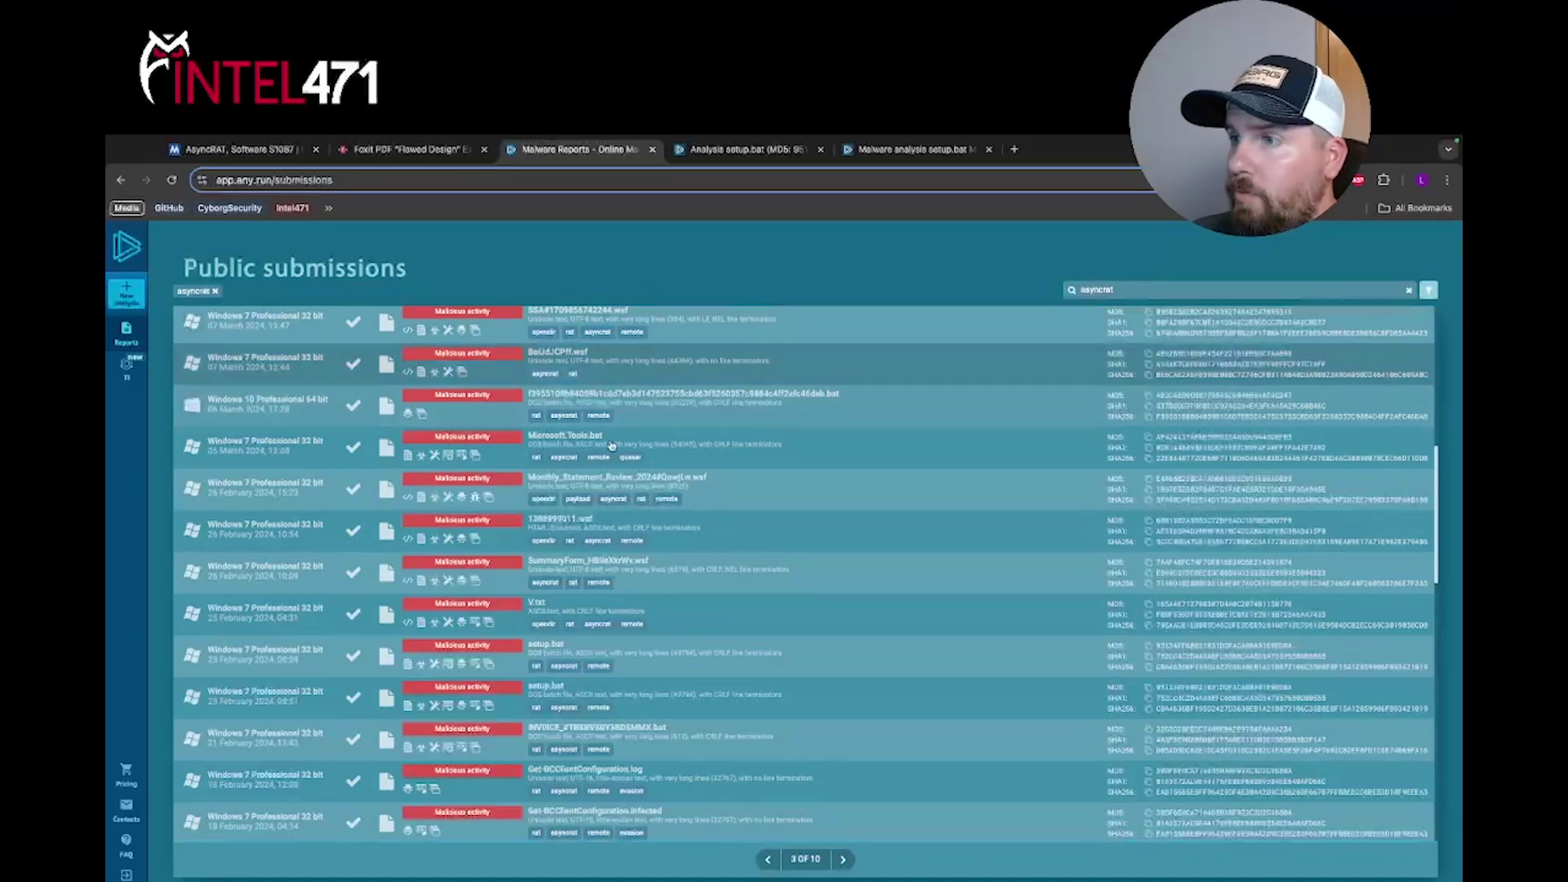
Switch to the setup.bat analysis task showing the Send page offering Dumps.rar.
left_click(726, 149)
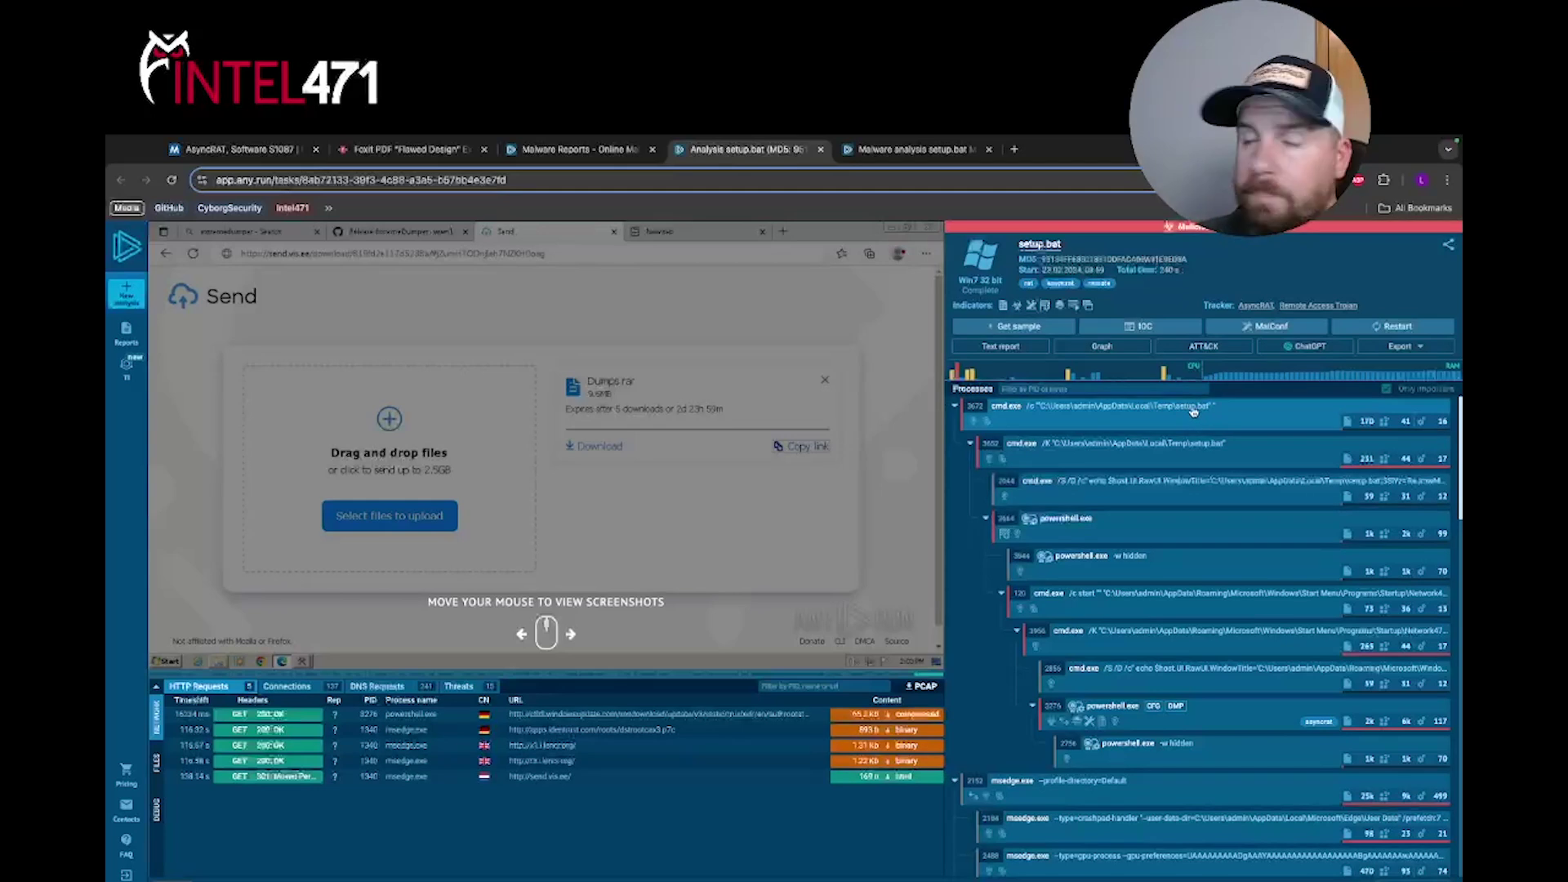
Open the full setup.bat malware analysis report and review its process information.
left_click(911, 150)
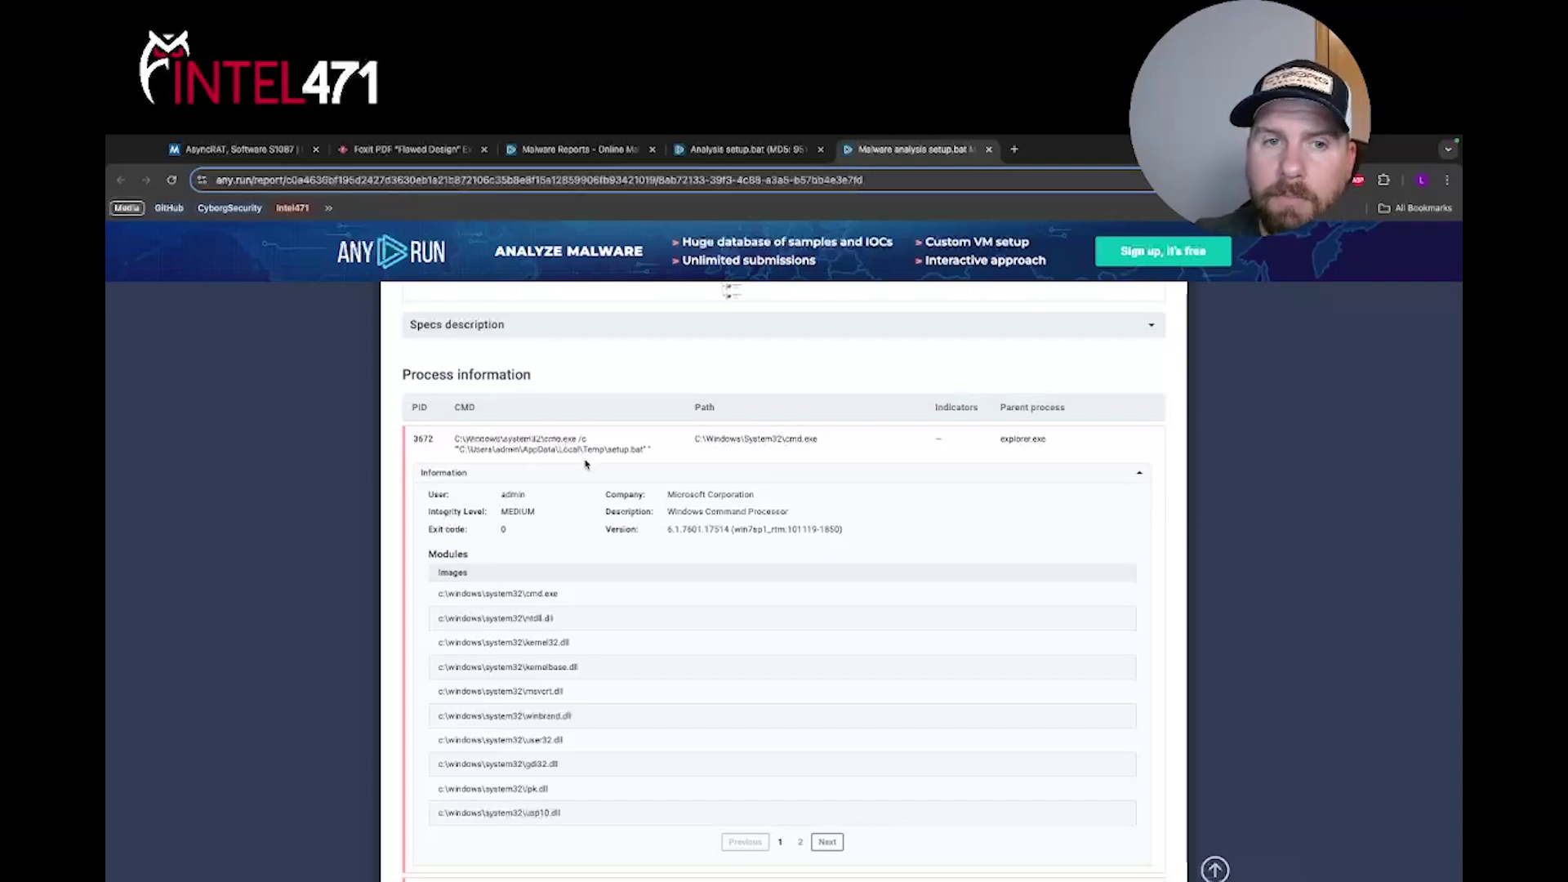
scroll(585, 464, "down", 1)
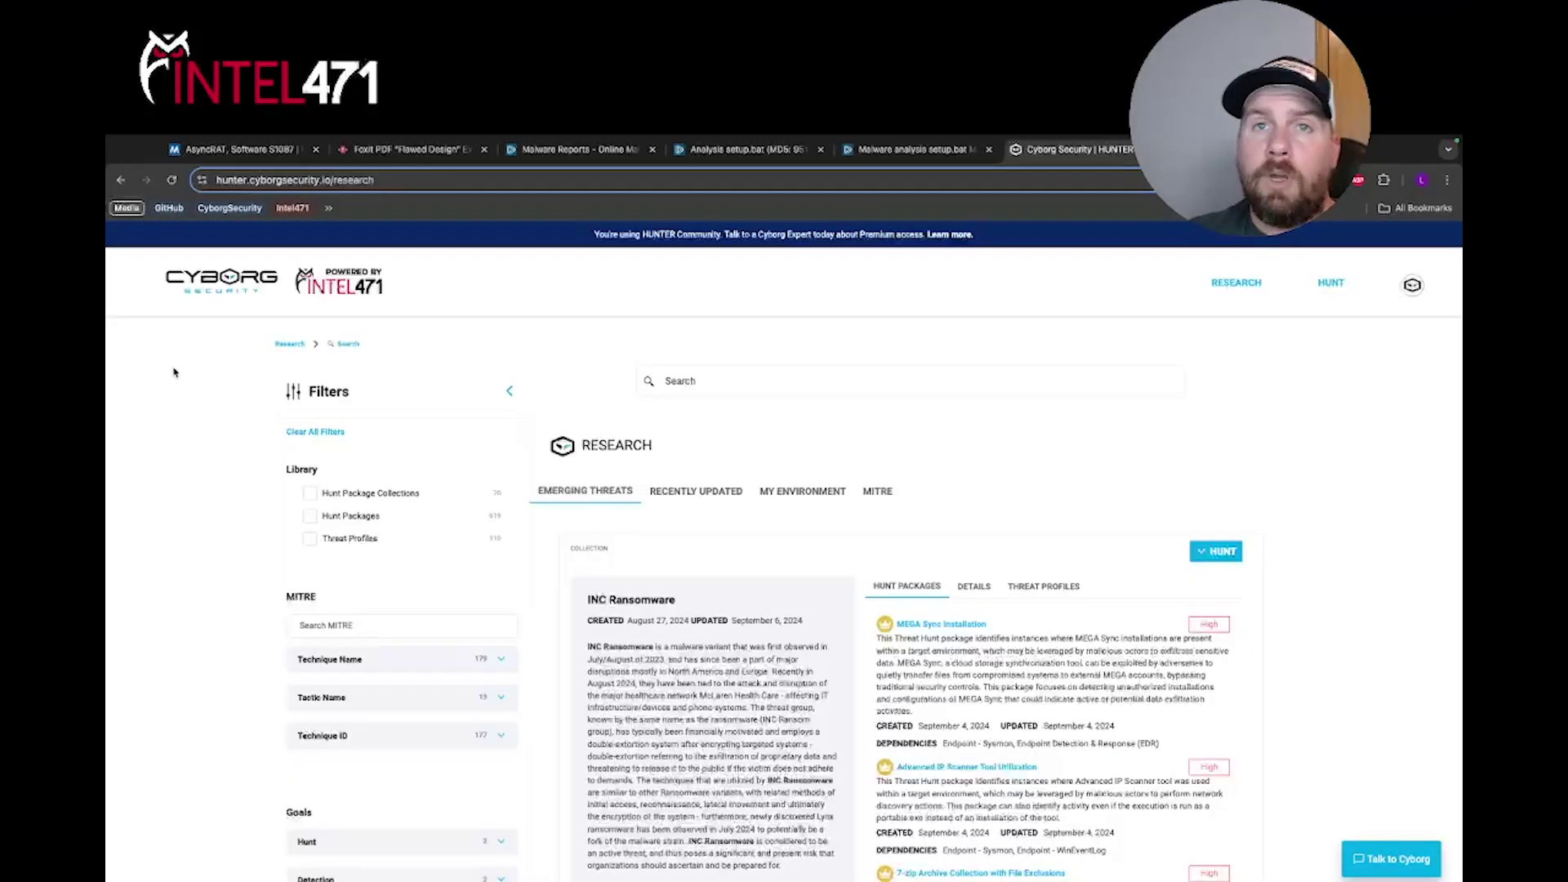
Search HUNTER research for AsyncRAT.
left_click(861, 388)
type("A")
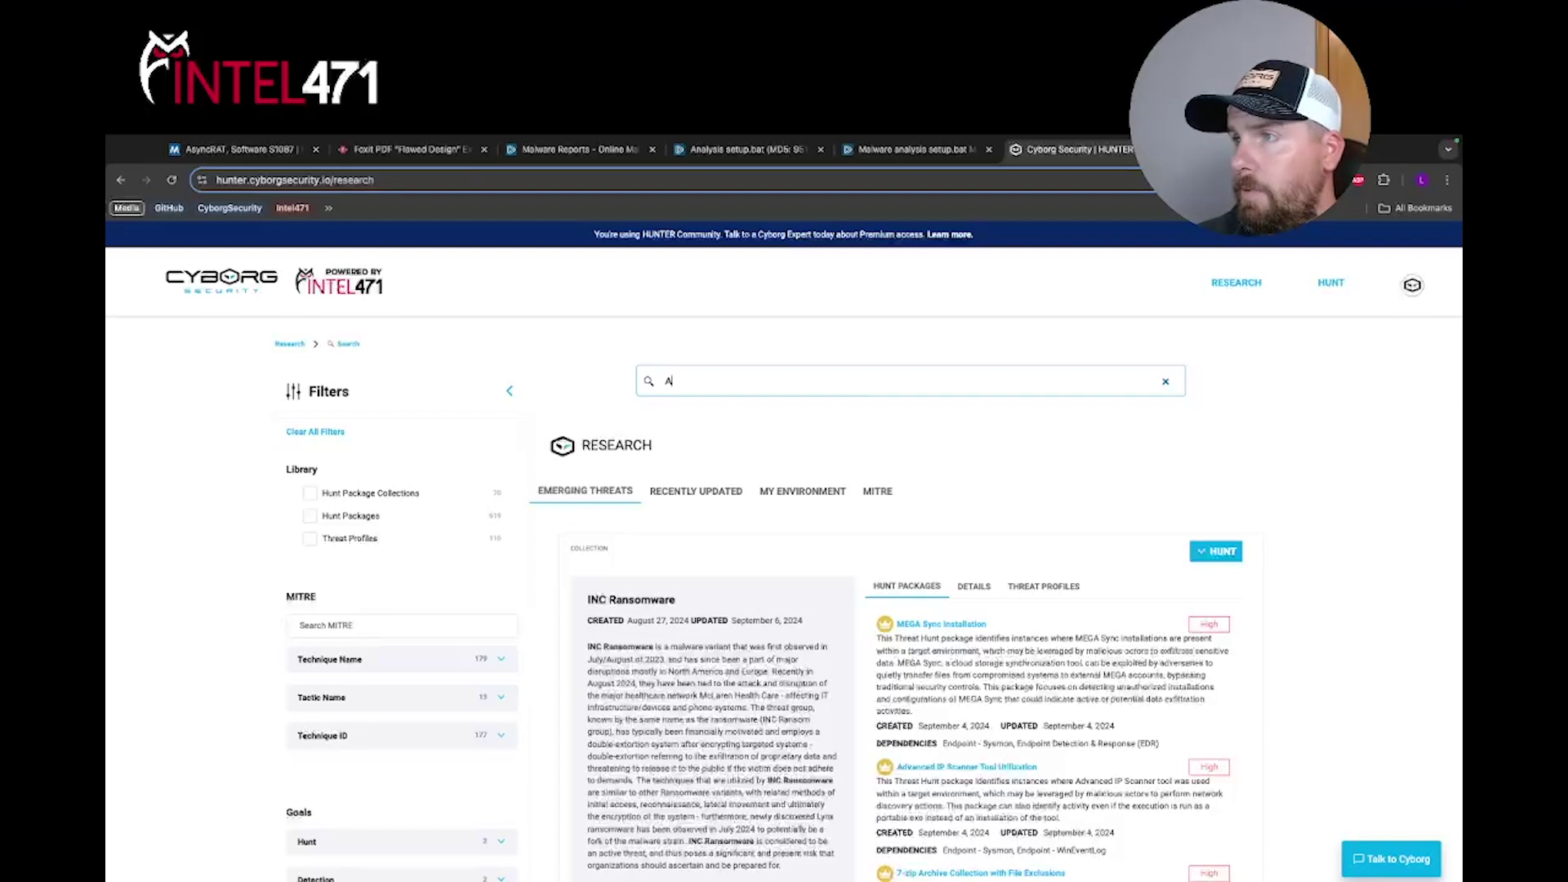
type("syncRAT")
key("Return")
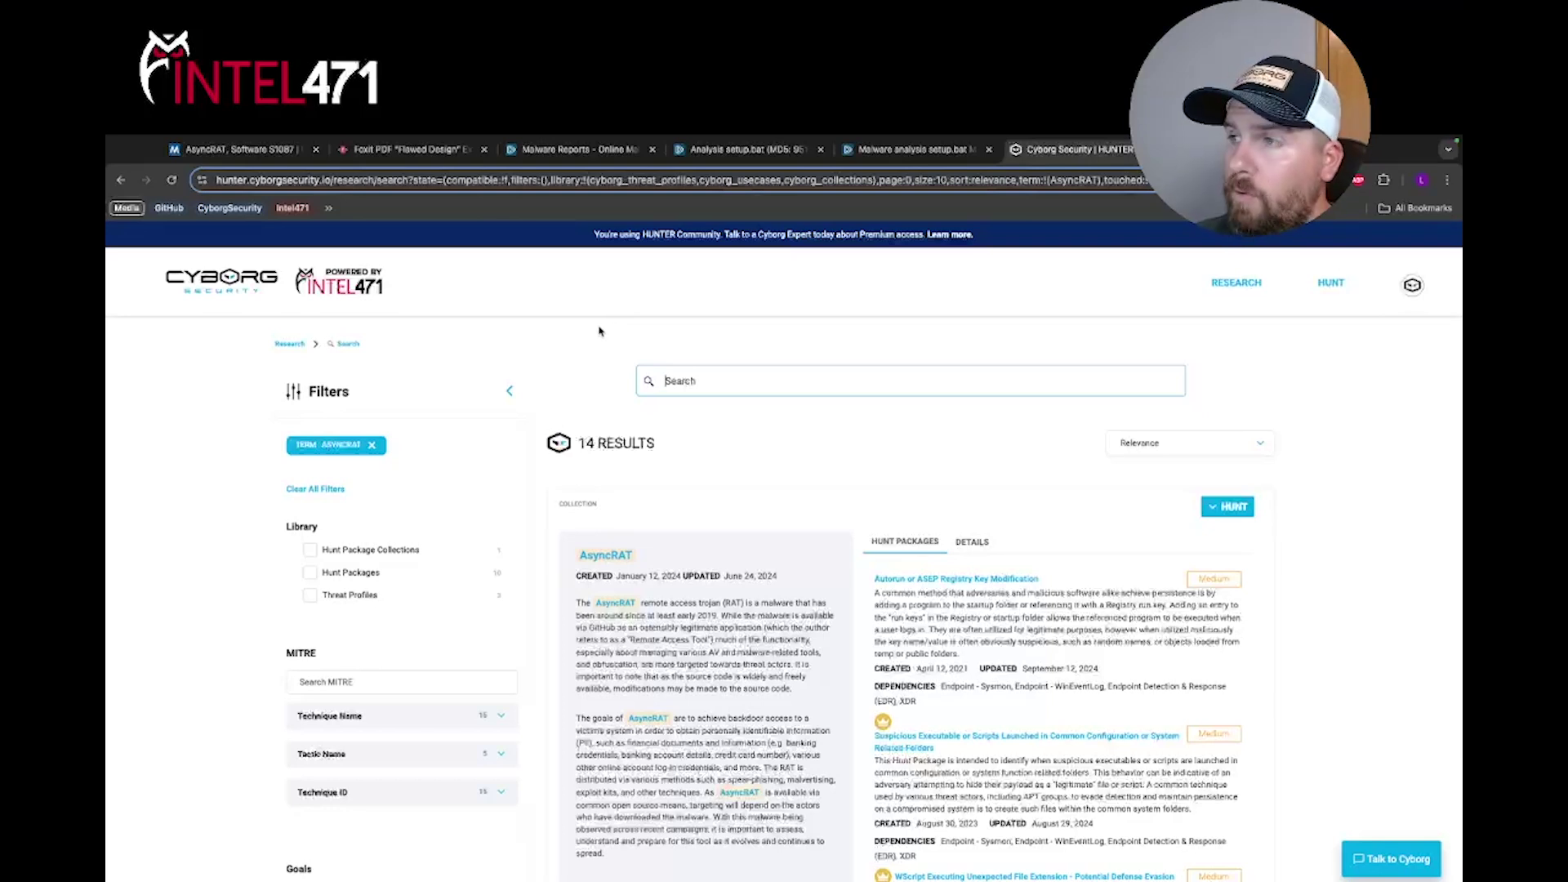
Find the Execution BAT Script to Unpack Payload hunt package among the 14 results and bring up its link options.
scroll(1031, 515, "down", 2)
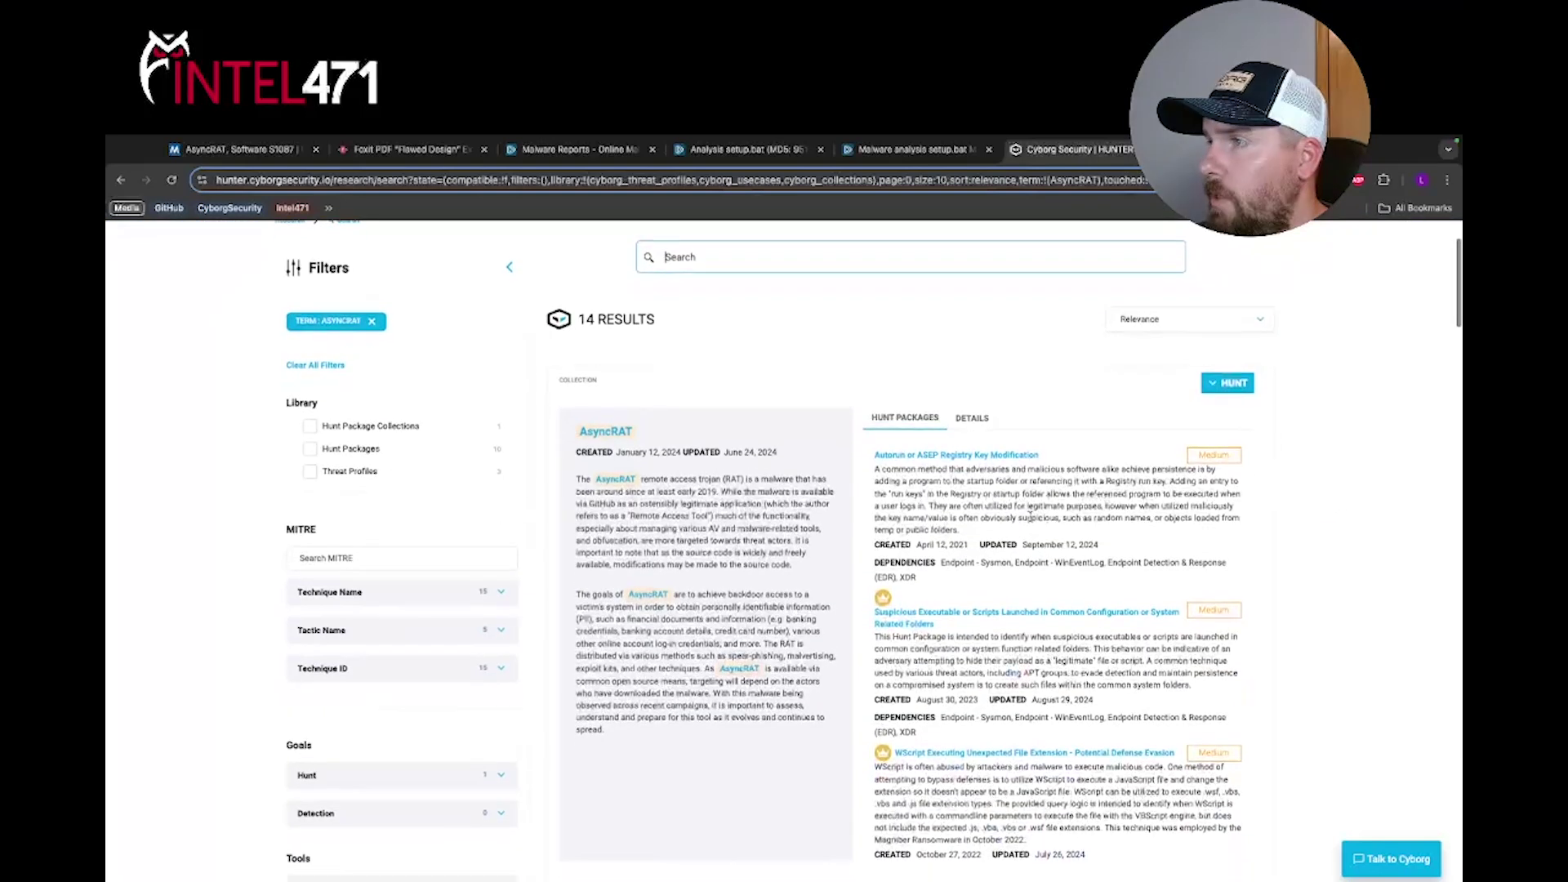
scroll(1031, 515, "down", 3)
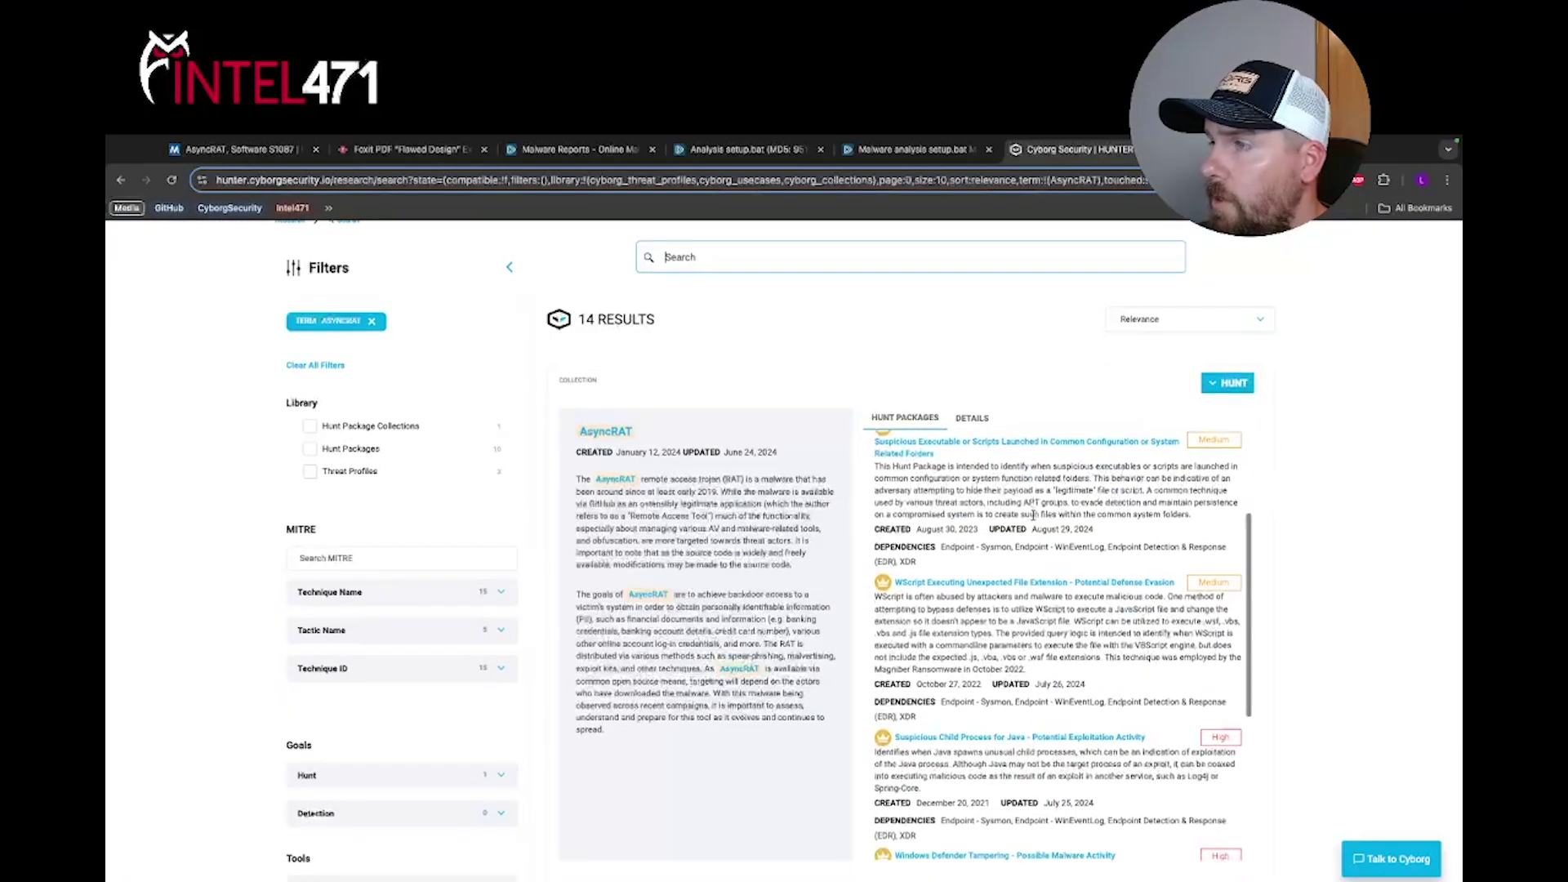
scroll(1033, 515, "down", 3)
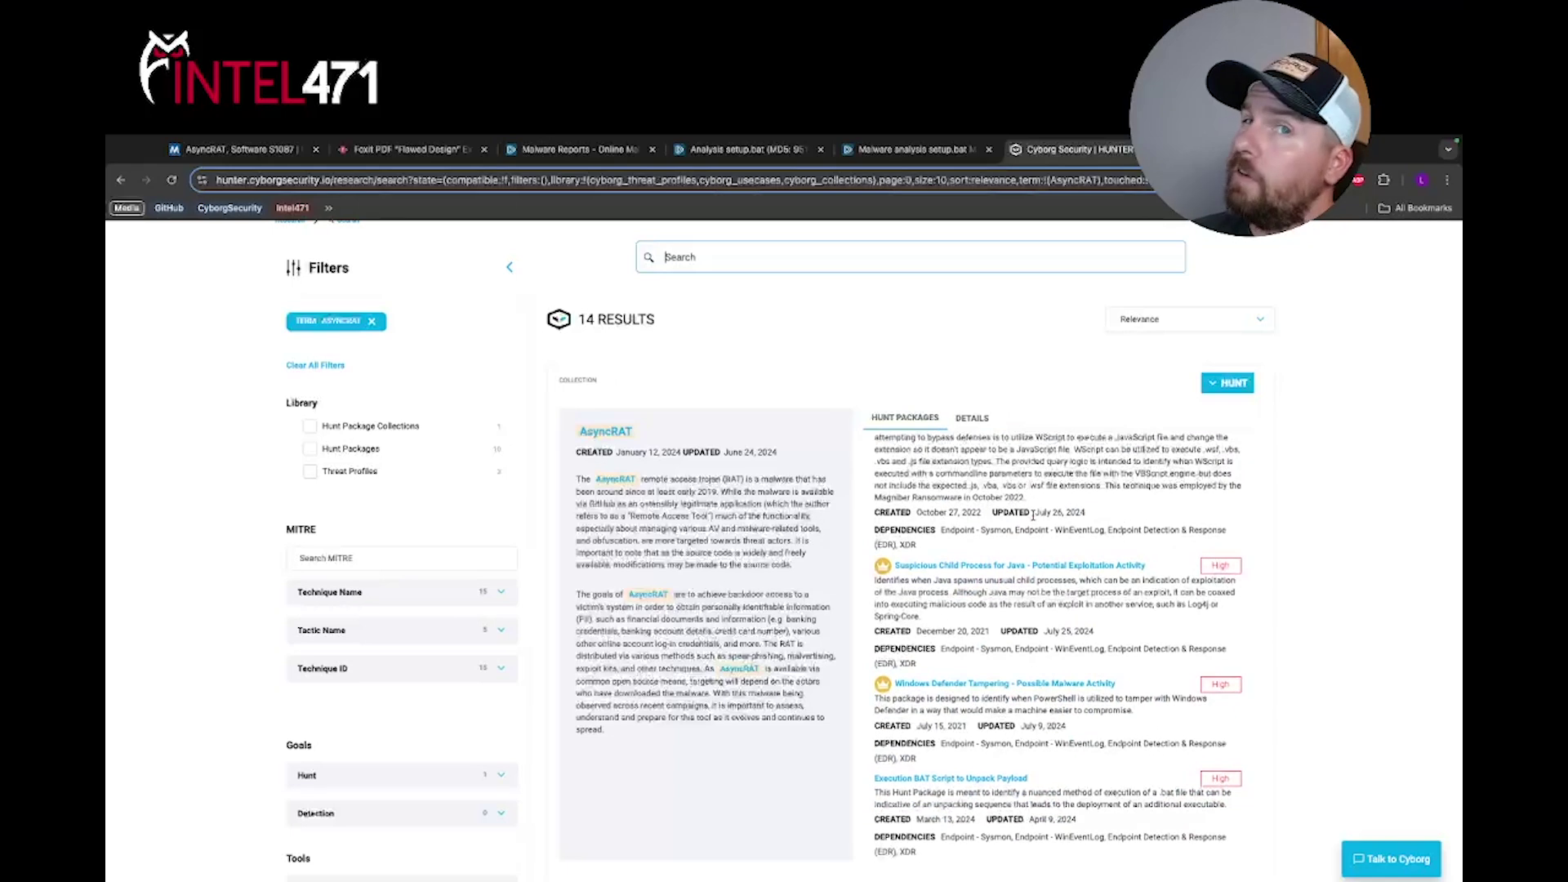
scroll(1034, 515, "down", 2)
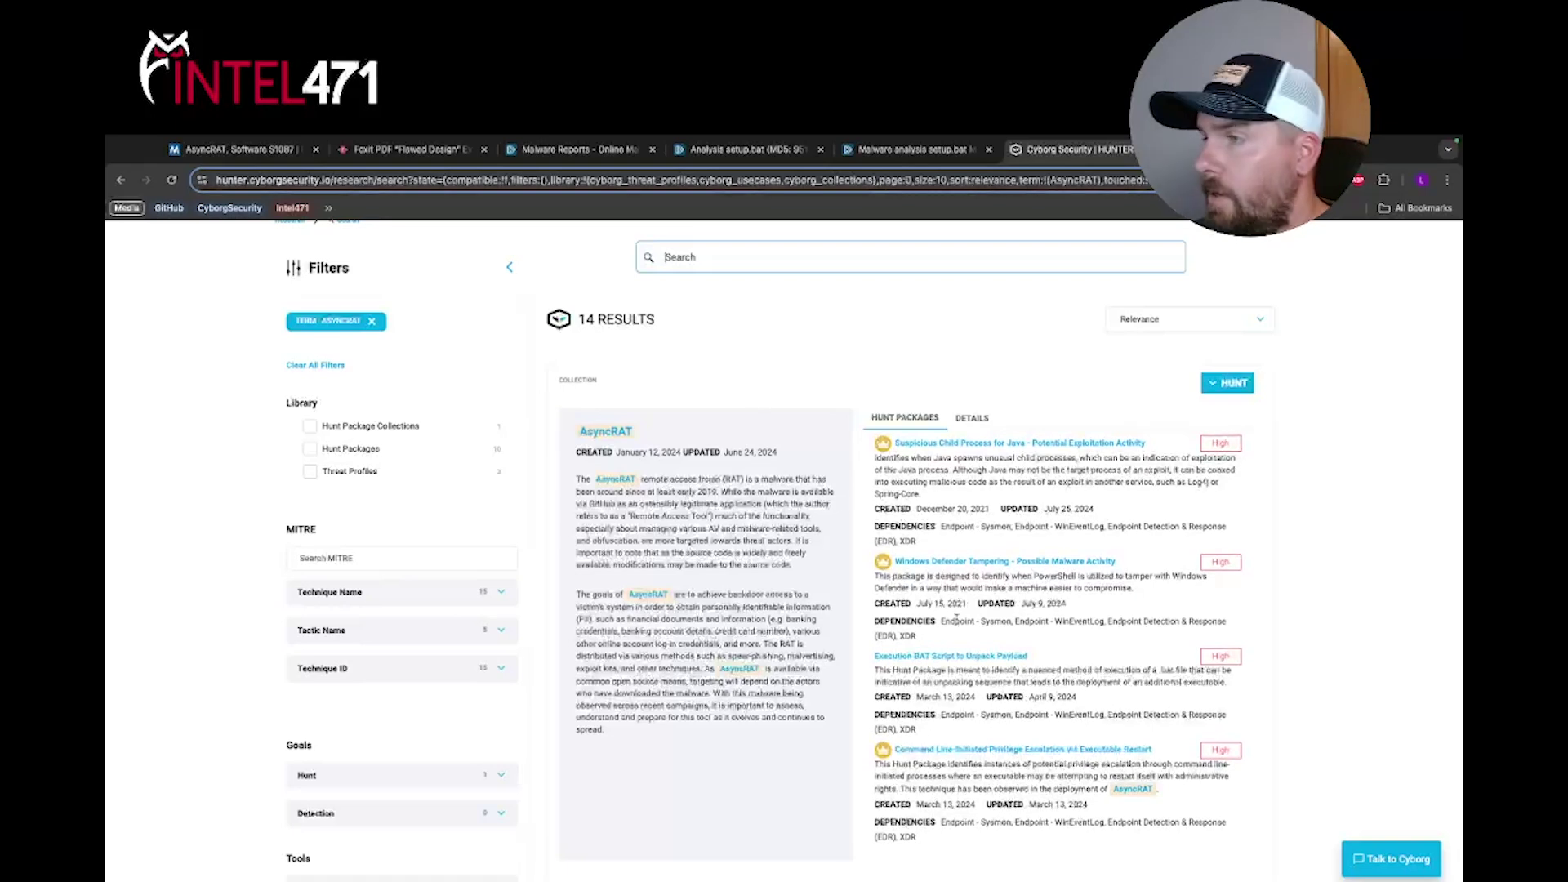
right_click(950, 660)
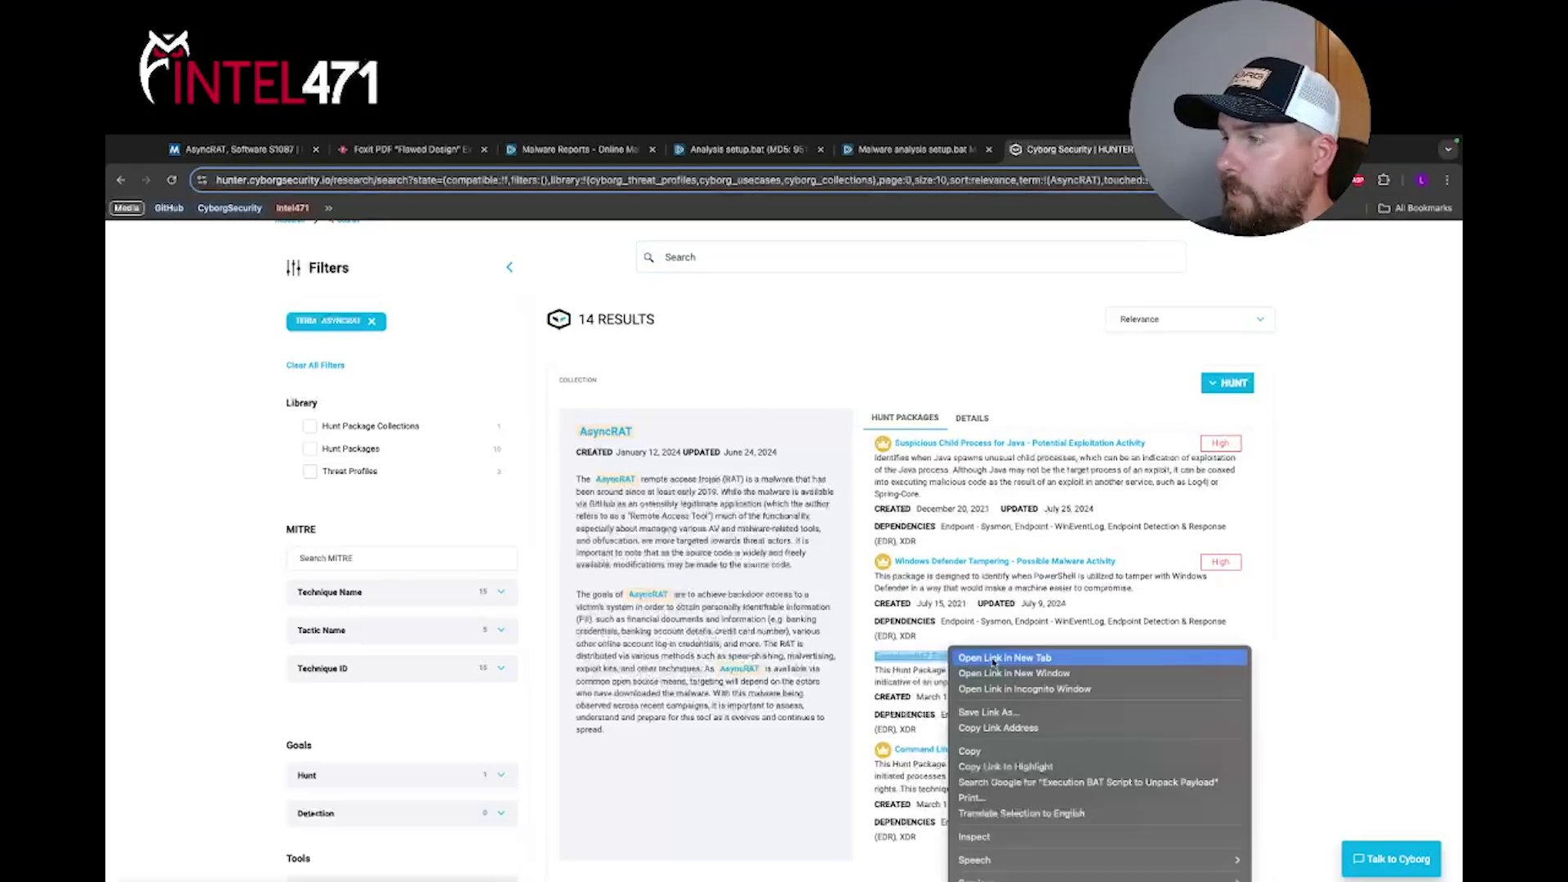
Open the Execution BAT Script hunt package in a new tab and reach its Query Logic section.
left_click(977, 659)
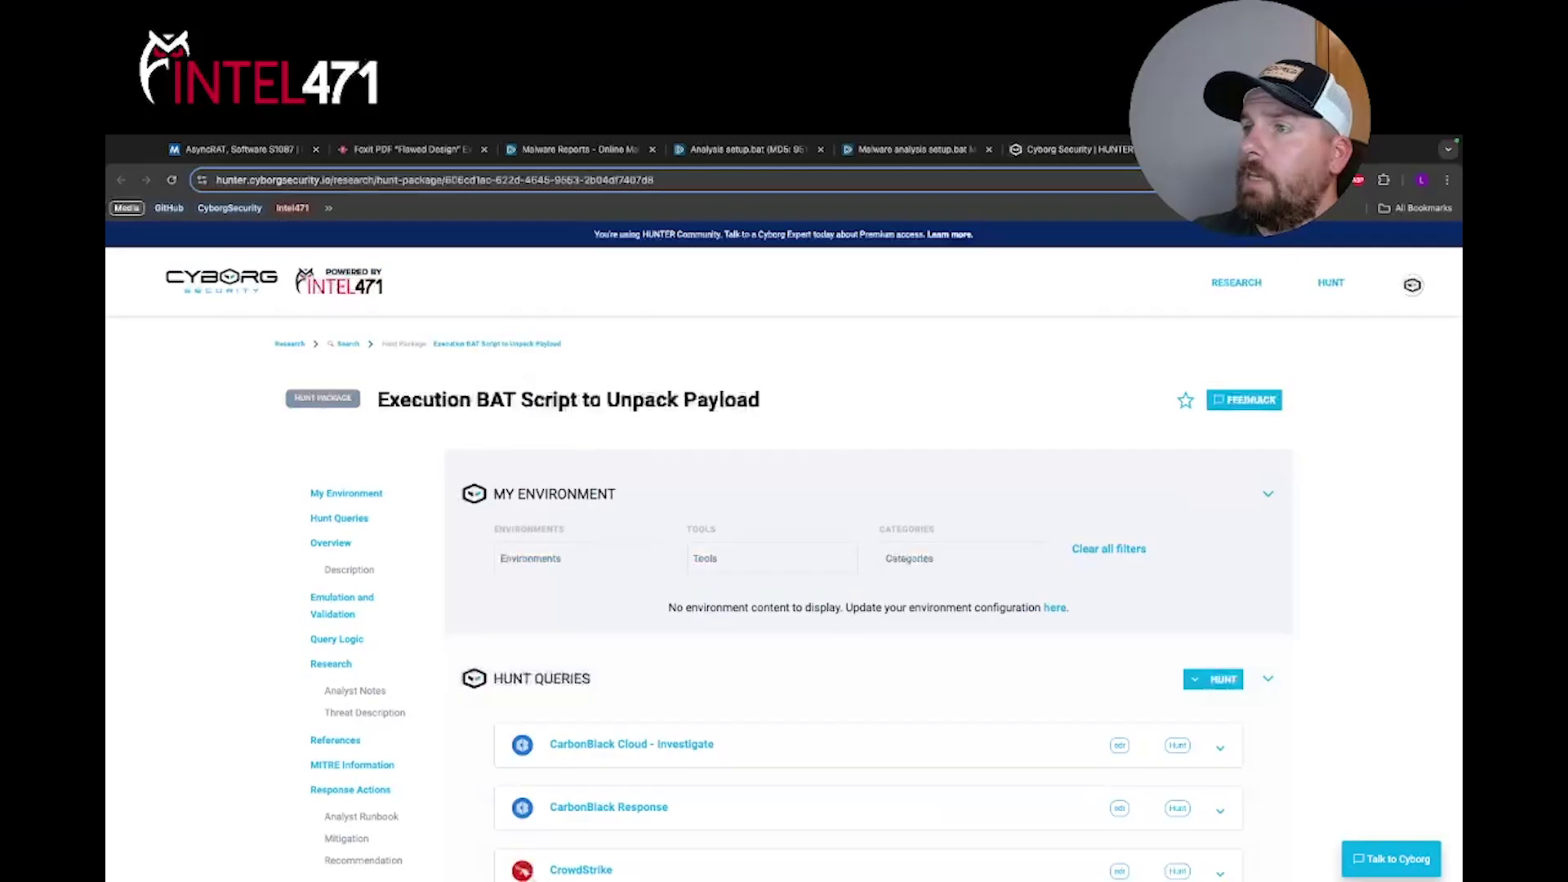
scroll(776, 338, "down", 7)
scroll(776, 338, "down", 6)
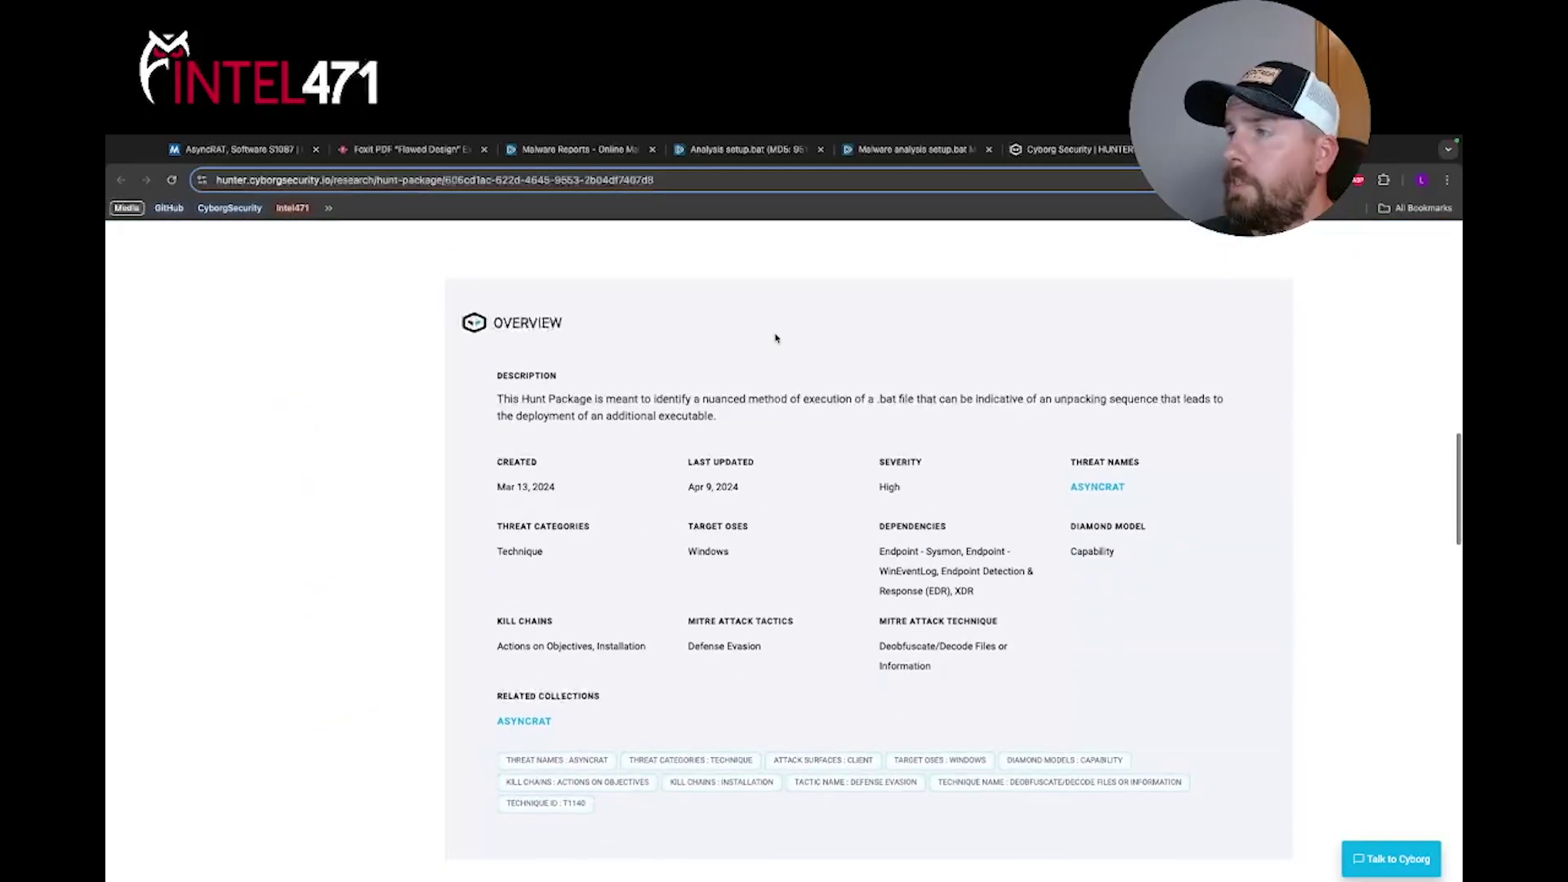
scroll(776, 338, "down", 1)
scroll(776, 339, "down", 7)
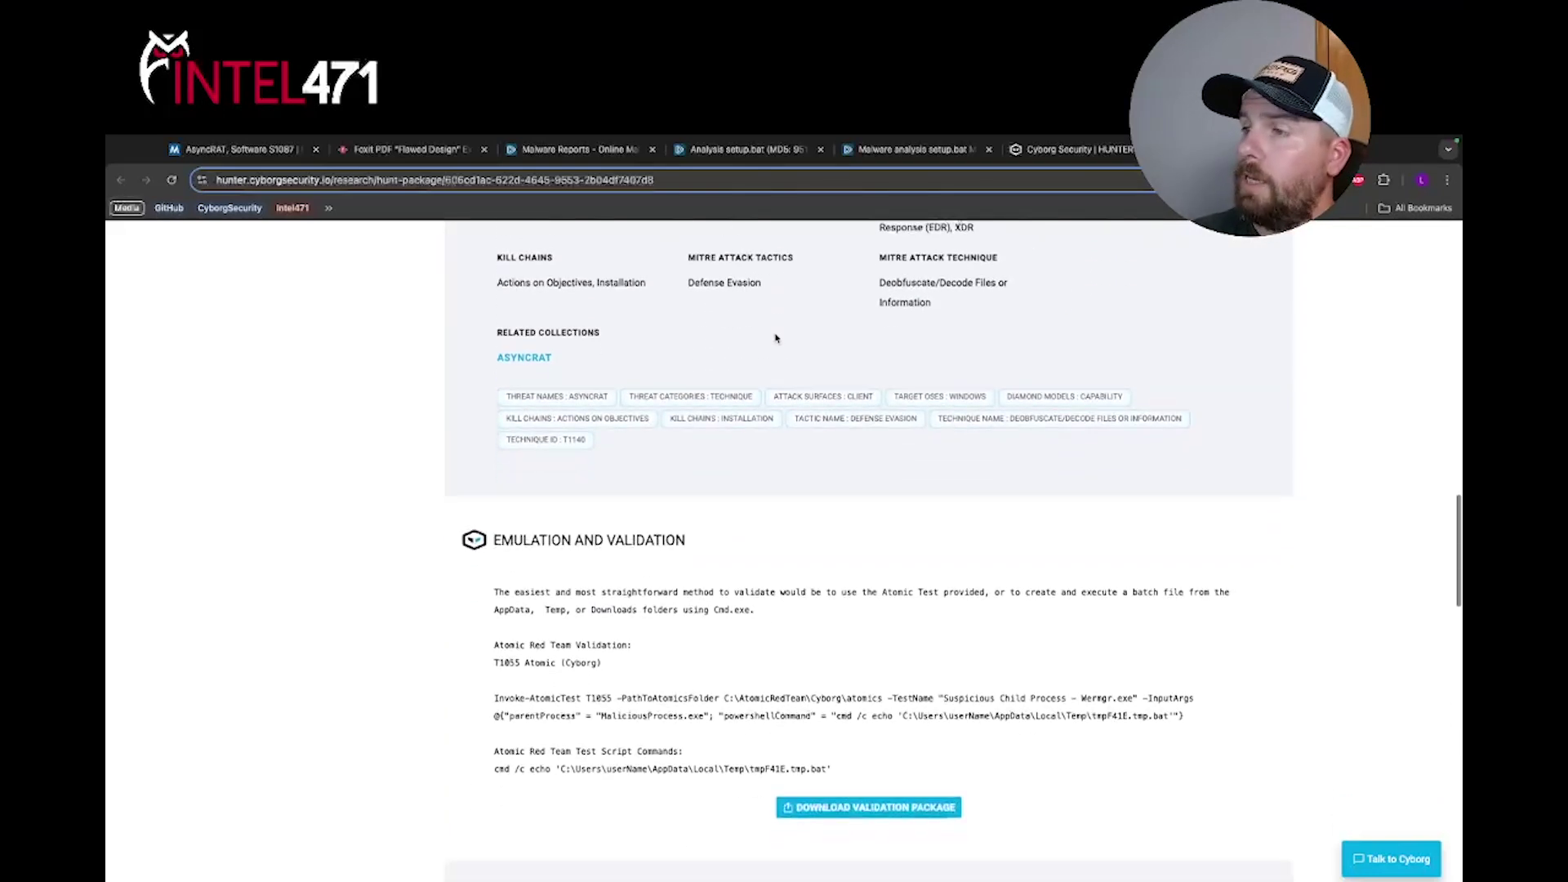
scroll(776, 338, "down", 6)
scroll(776, 338, "down", 2)
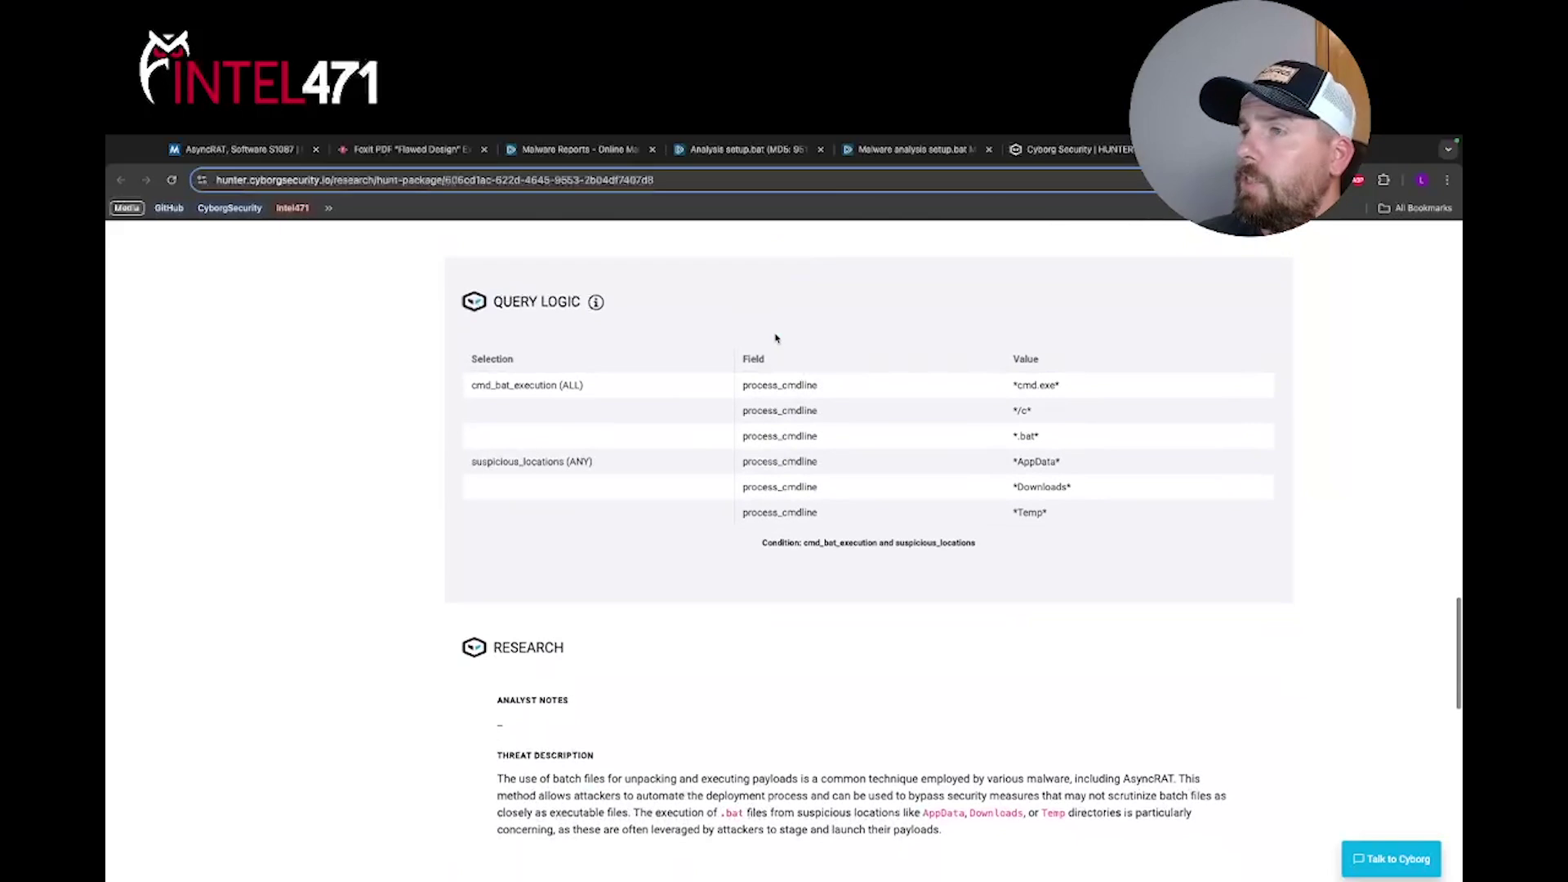
Highlight the *cmd.exe* value and the process_cmdline field in the query logic.
left_click_drag(580, 303, 492, 302)
left_click(751, 294)
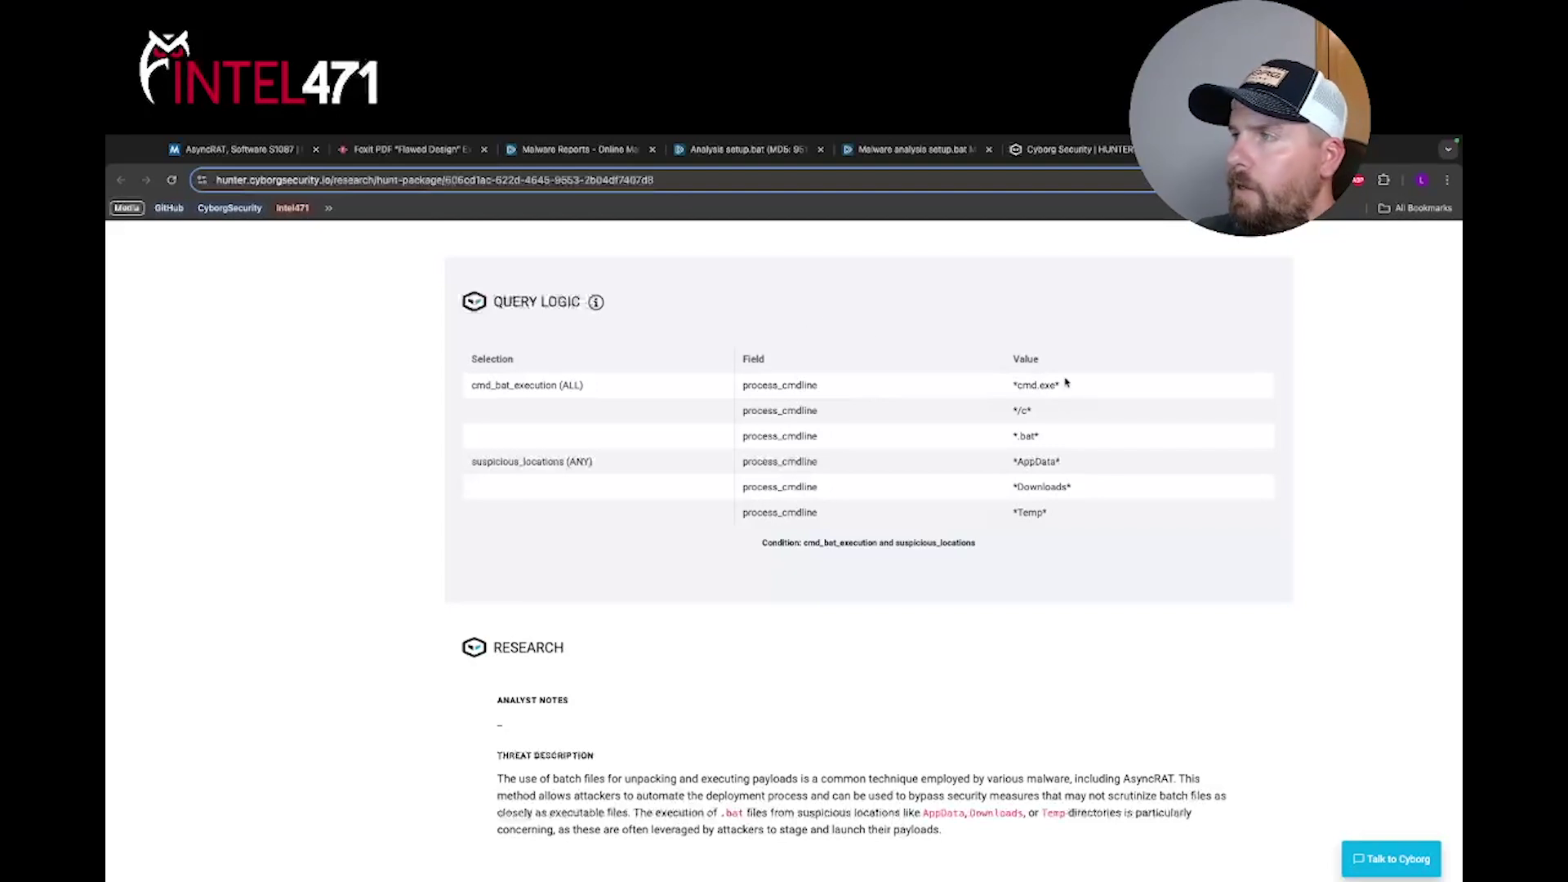
left_click_drag(1067, 385, 1006, 442)
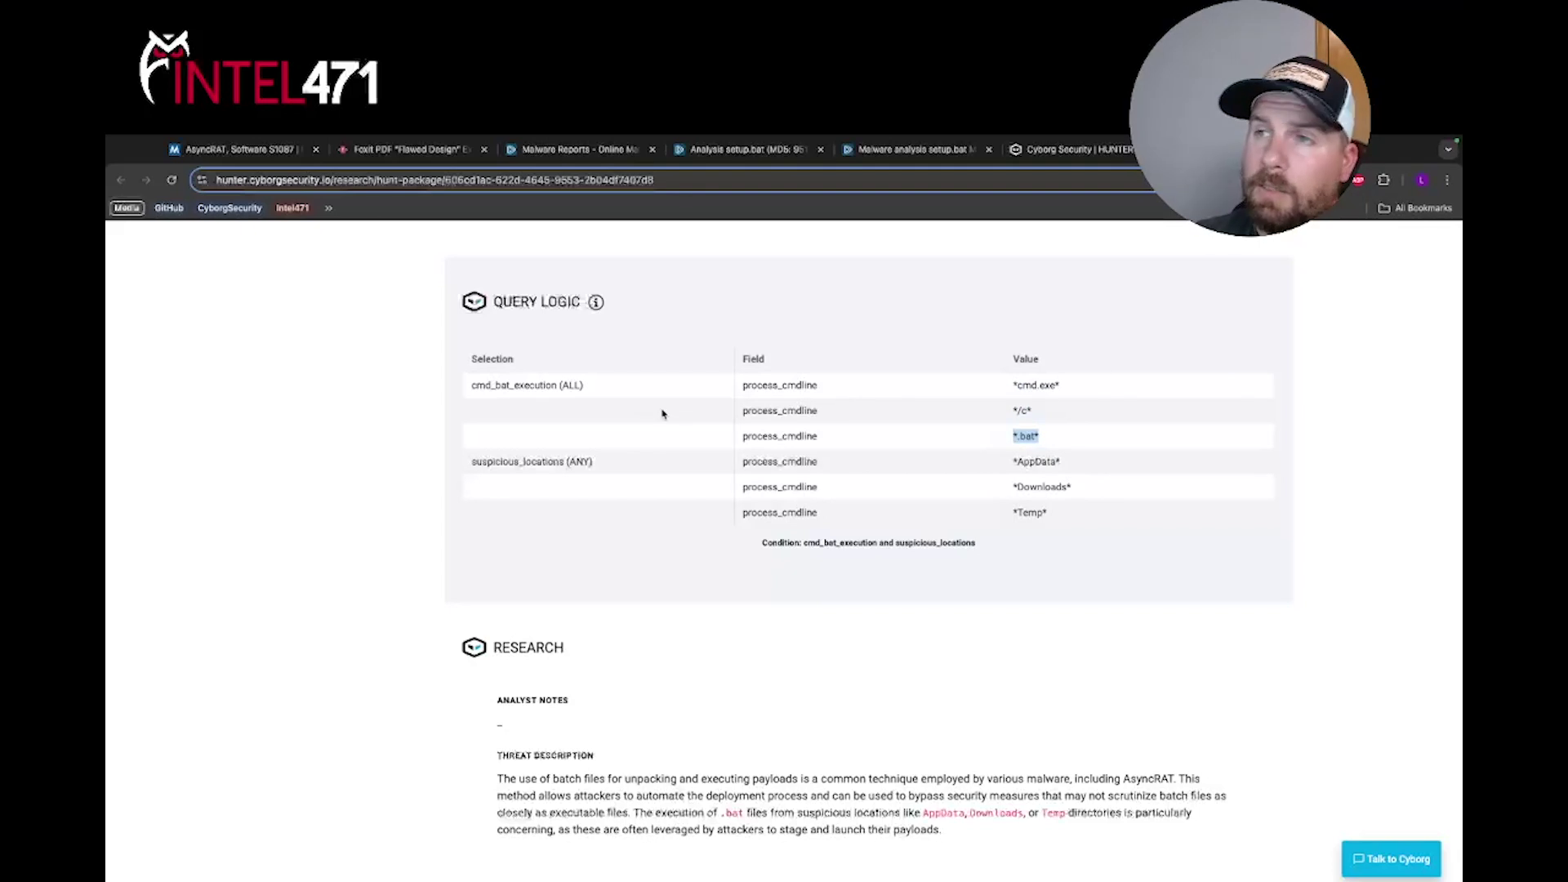
left_click_drag(838, 390, 737, 392)
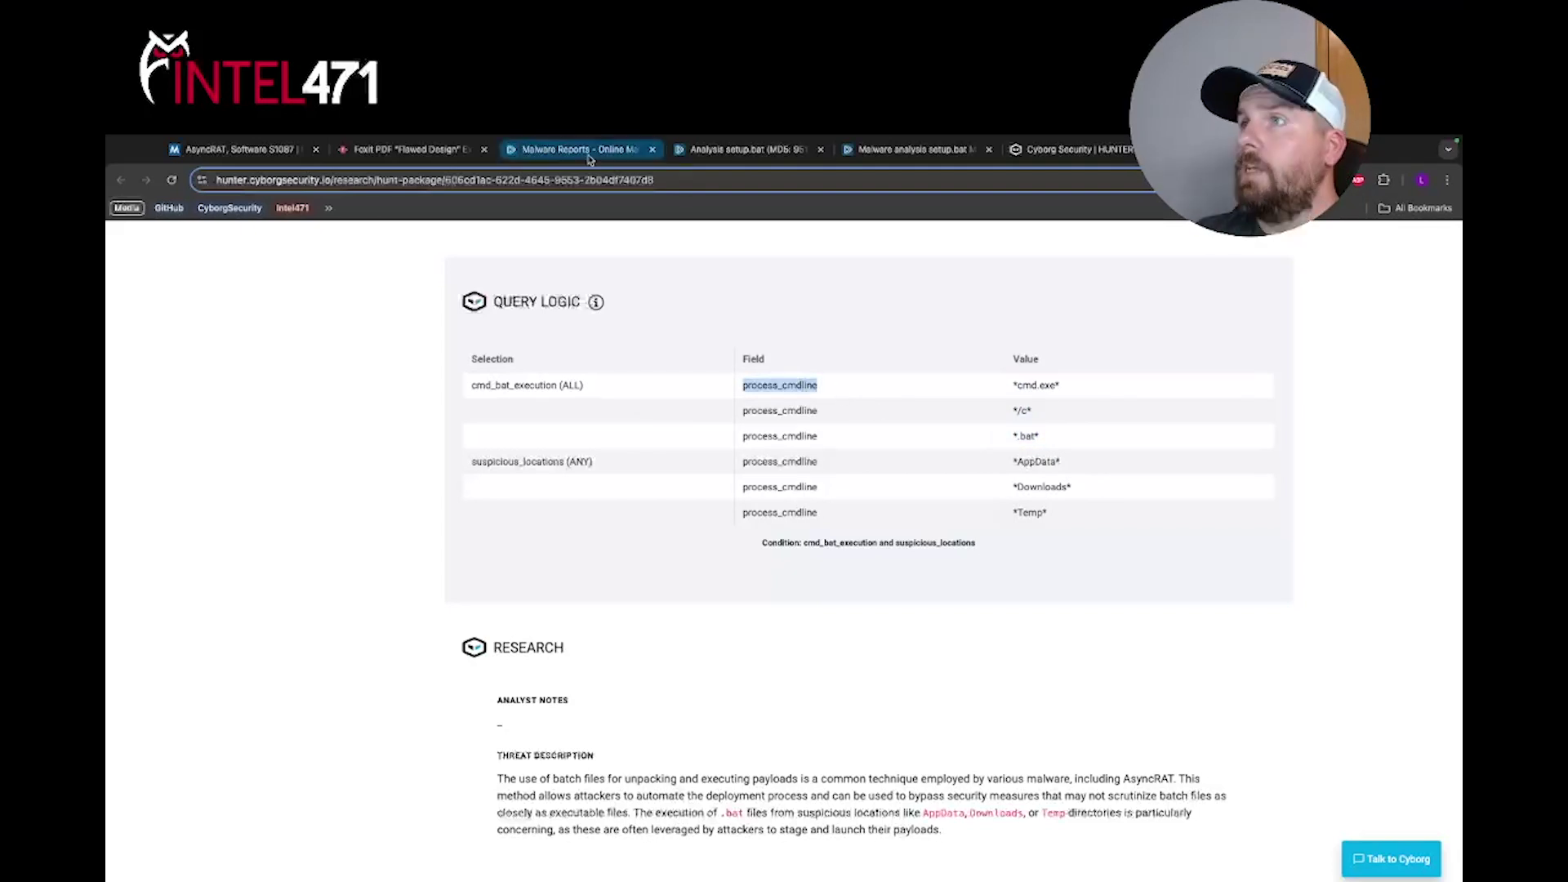
left_click(893, 152)
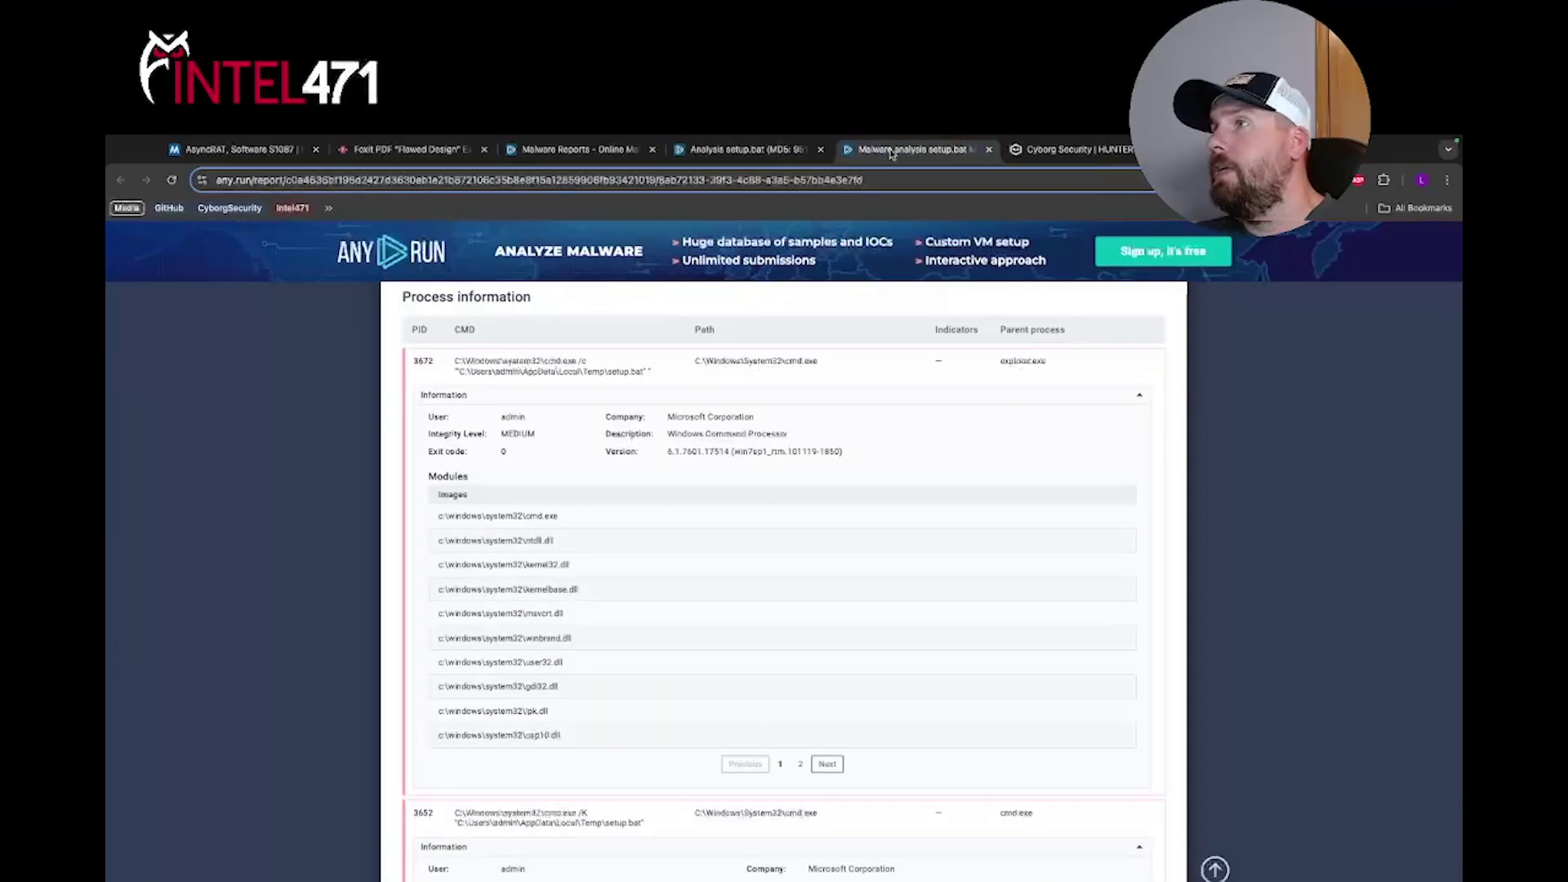
left_click_drag(544, 361, 633, 373)
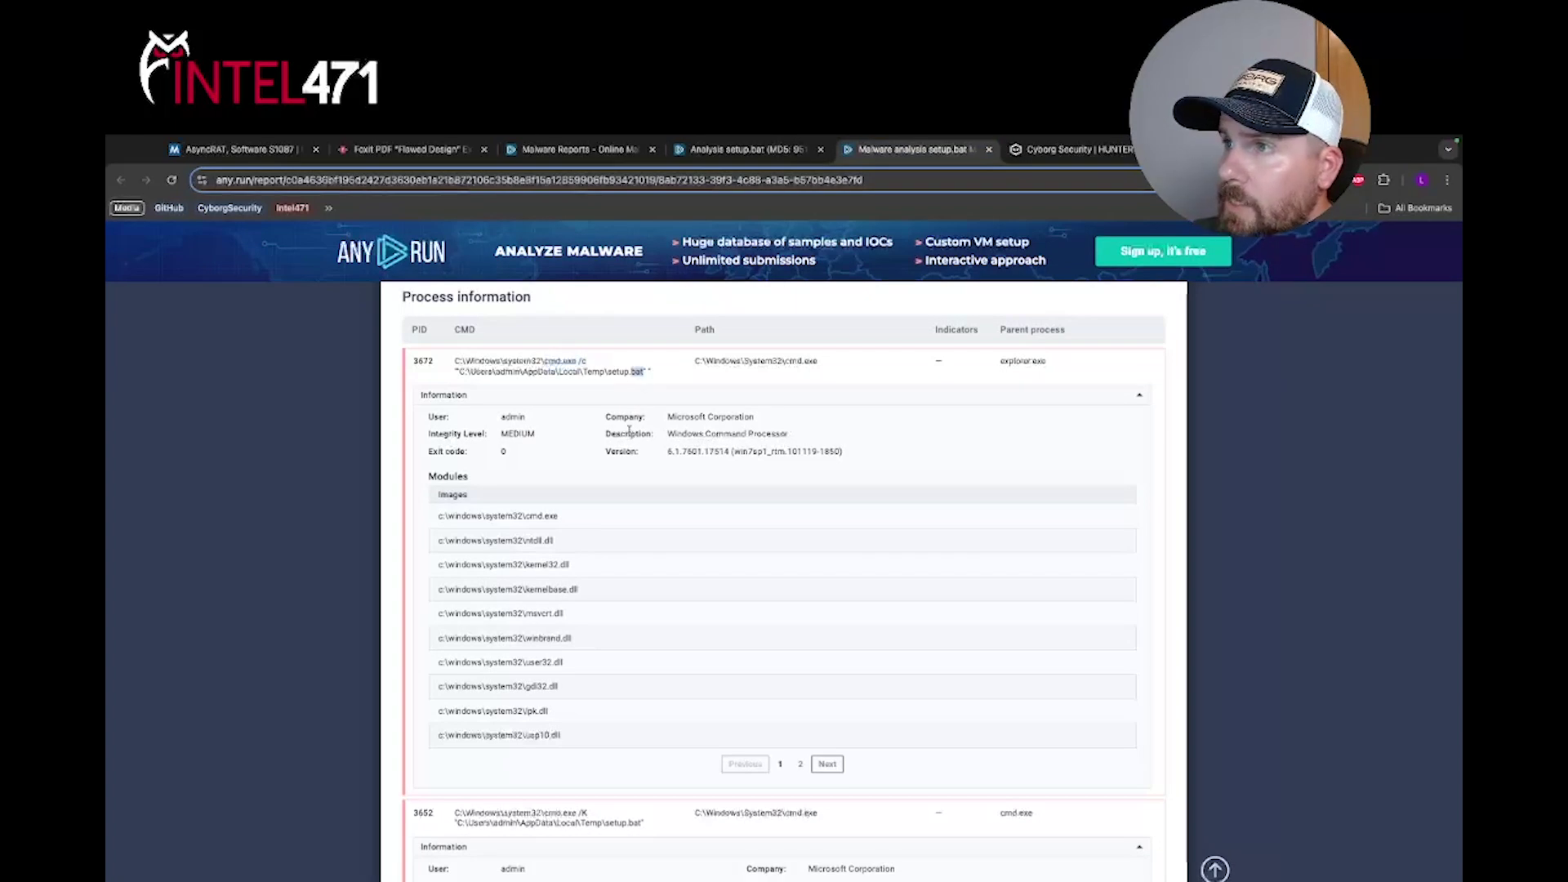
key("ctrl+Tab")
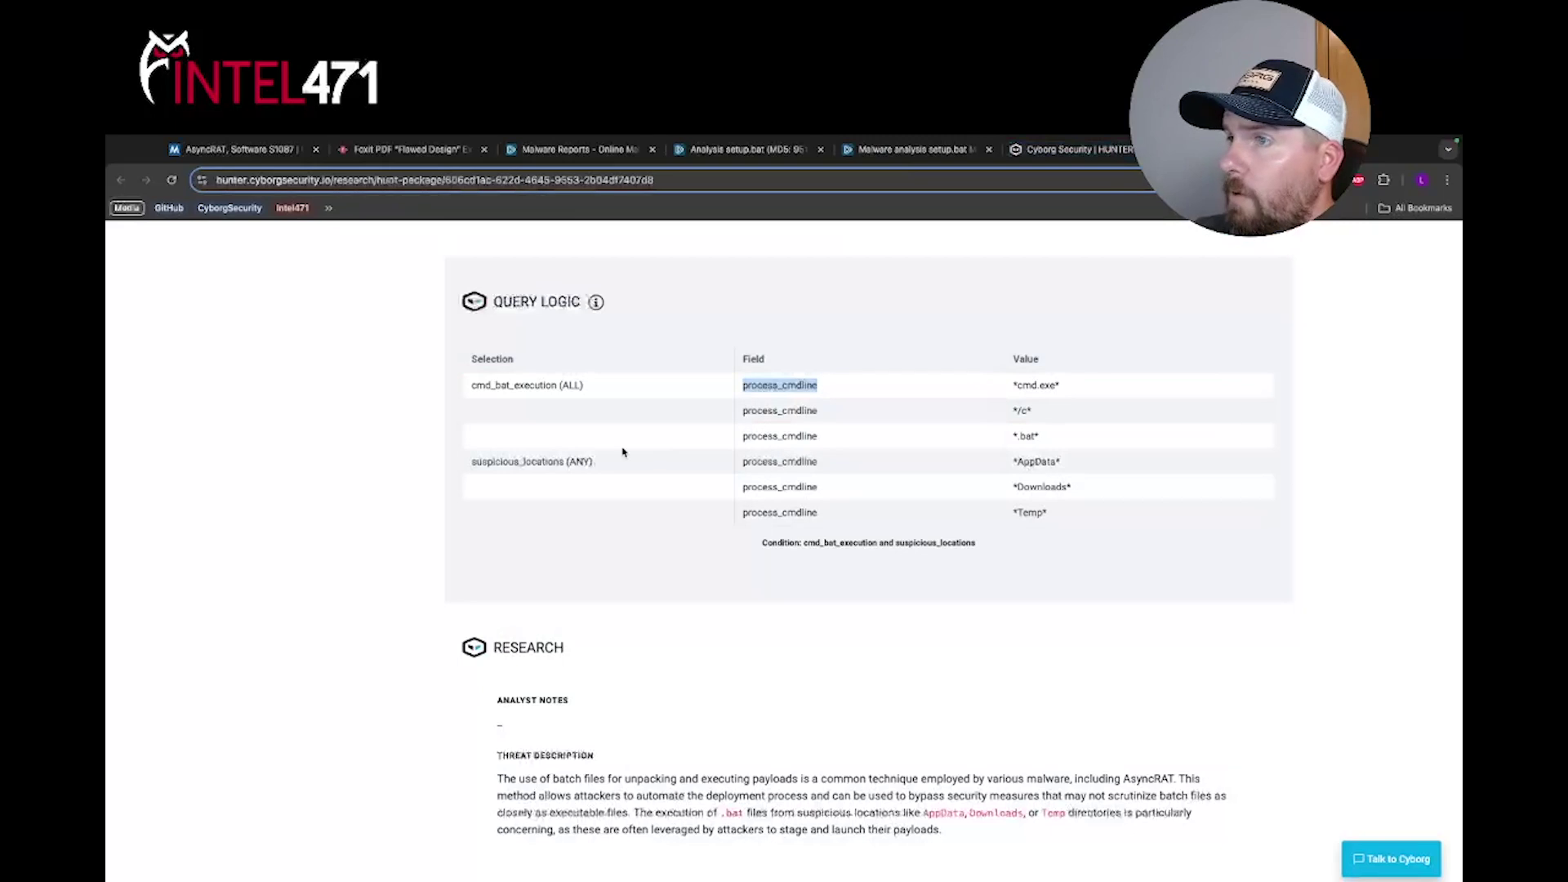
left_click_drag(605, 463, 482, 462)
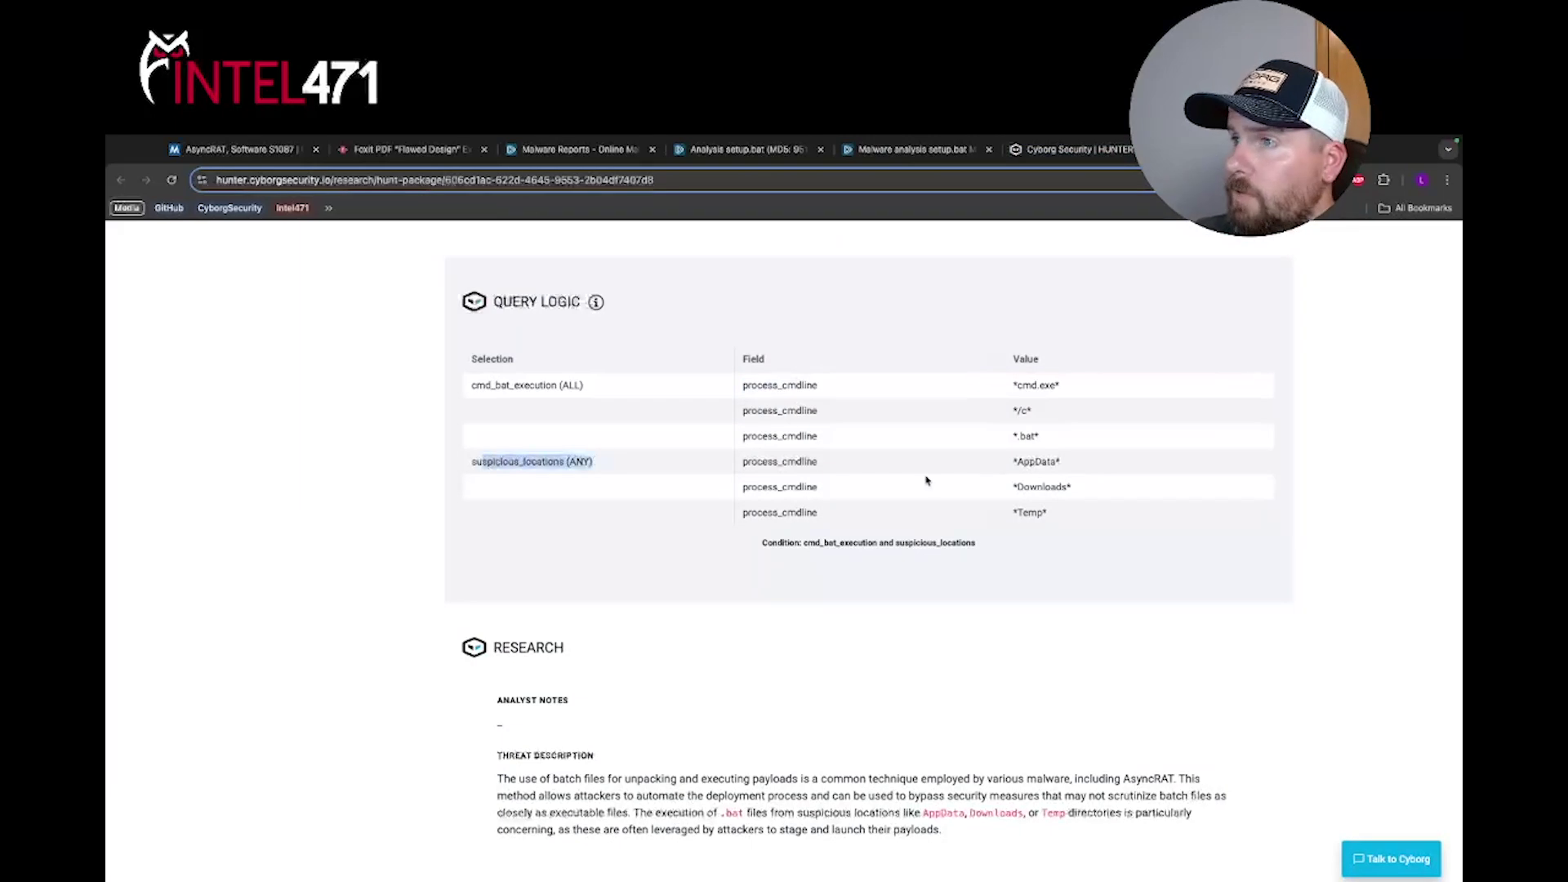
left_click_drag(1065, 466, 1013, 490)
left_click(1047, 520)
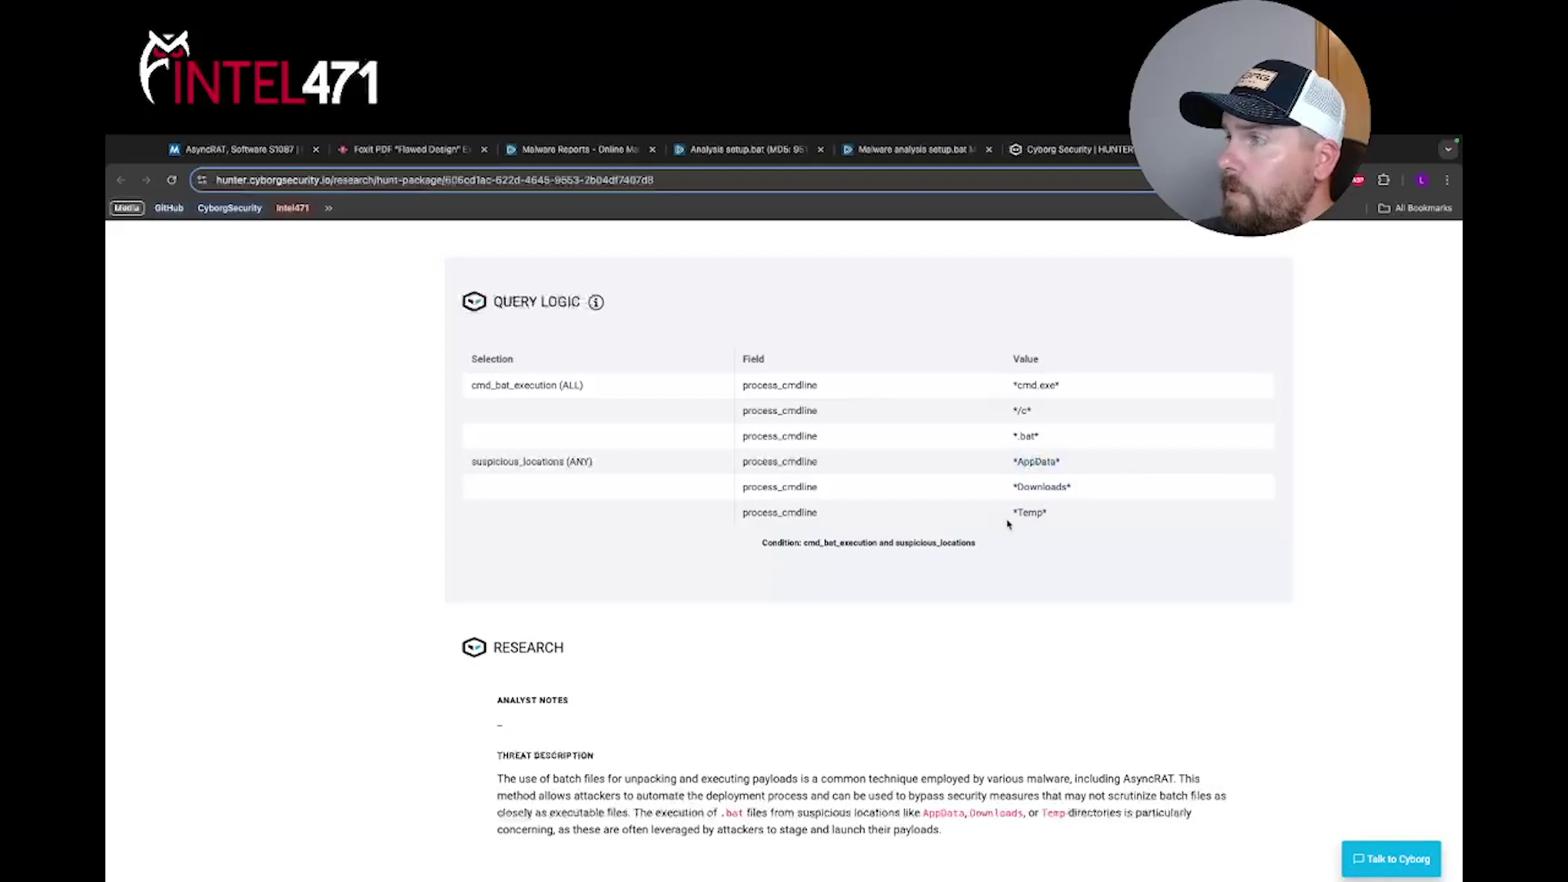
left_click(911, 149)
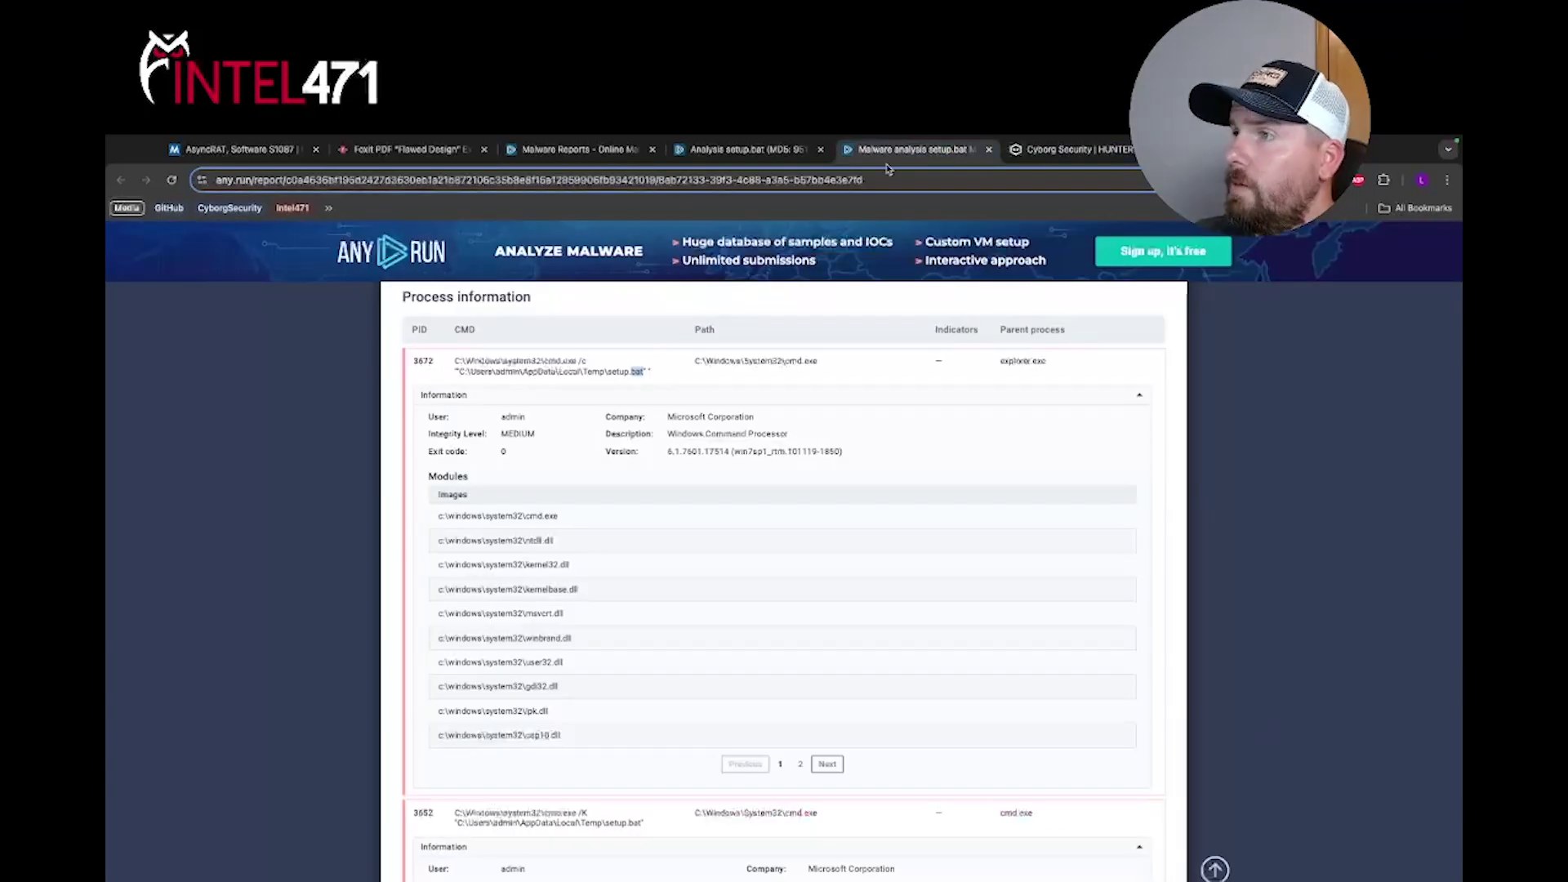
mouse_move(562, 372)
left_mouse_down()
mouse_move(523, 371)
mouse_move(582, 372)
left_mouse_up()
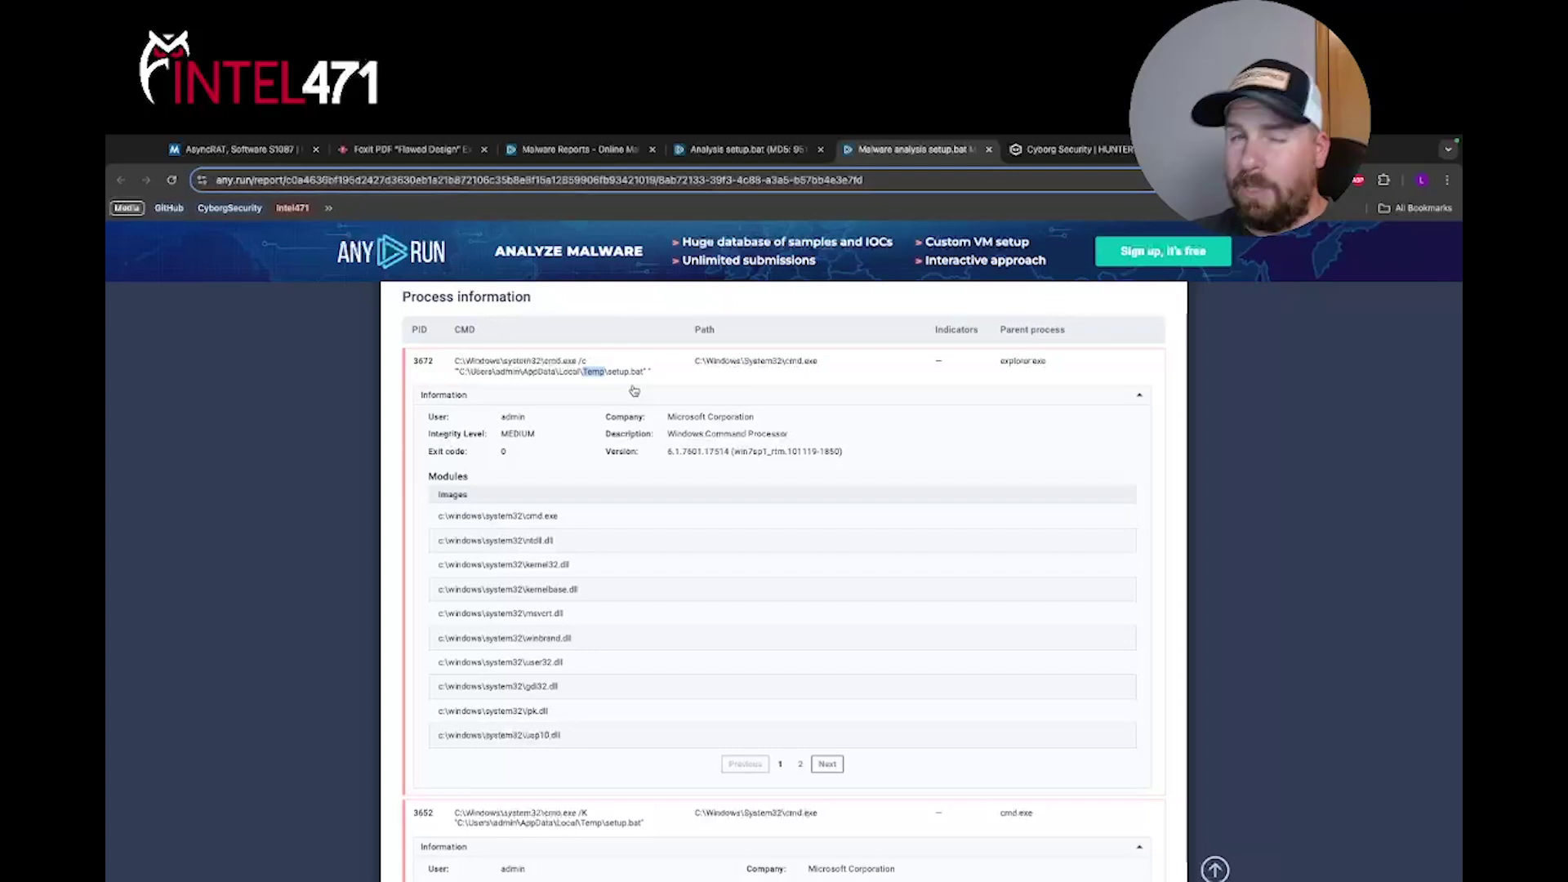
left_click(1071, 149)
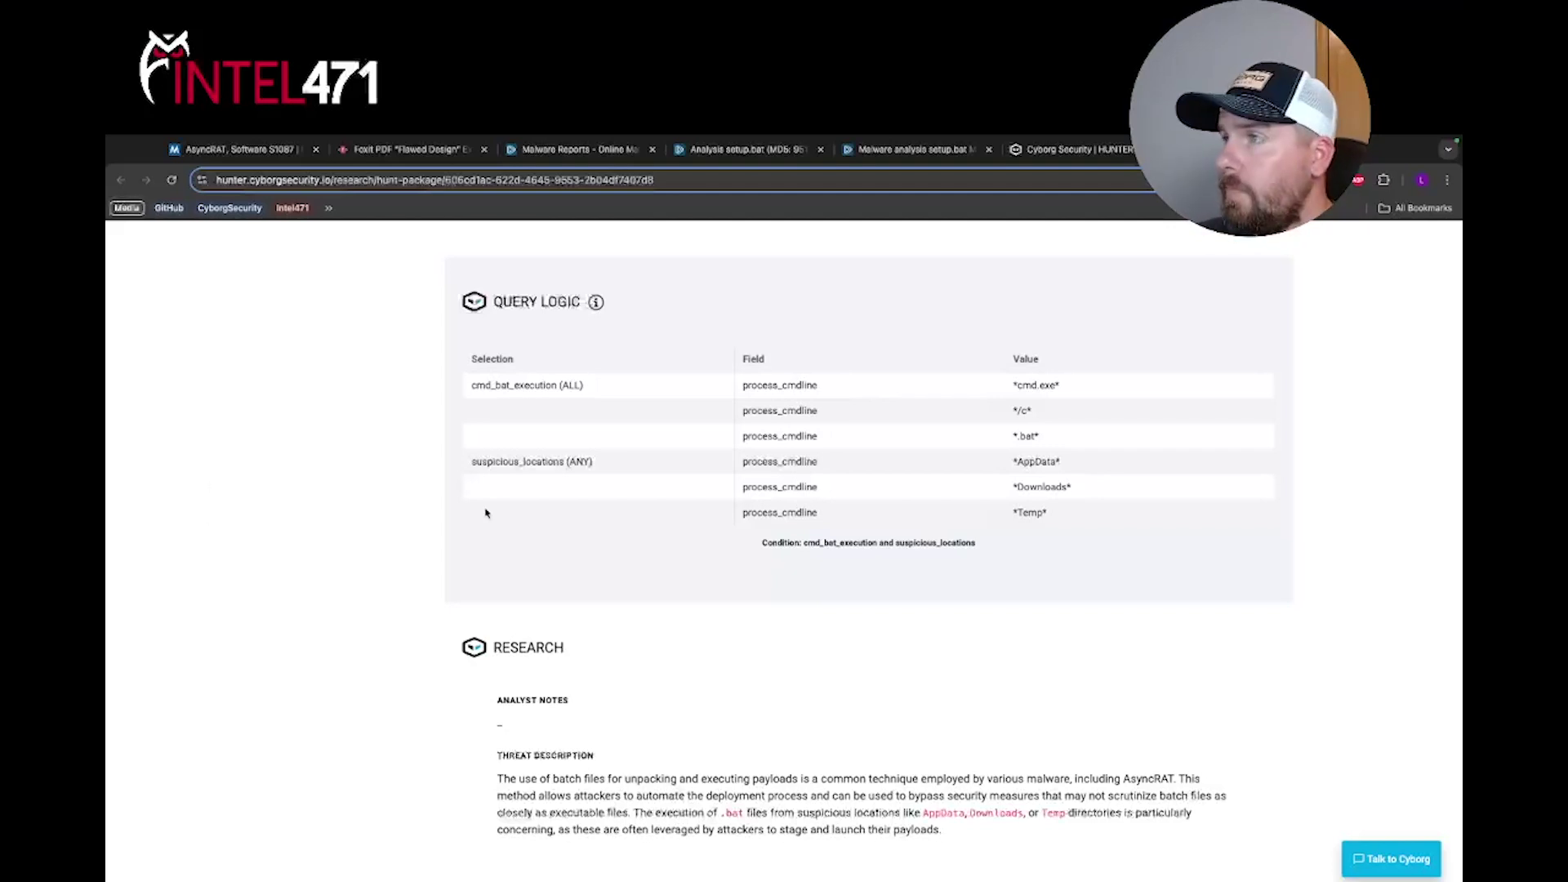
scroll(875, 454, "up", 10)
Expand the package's Splunk hunt queries, then return to Splunk showing the UpgradeSystem.bat cmd.exe event.
scroll(875, 454, "up", 4)
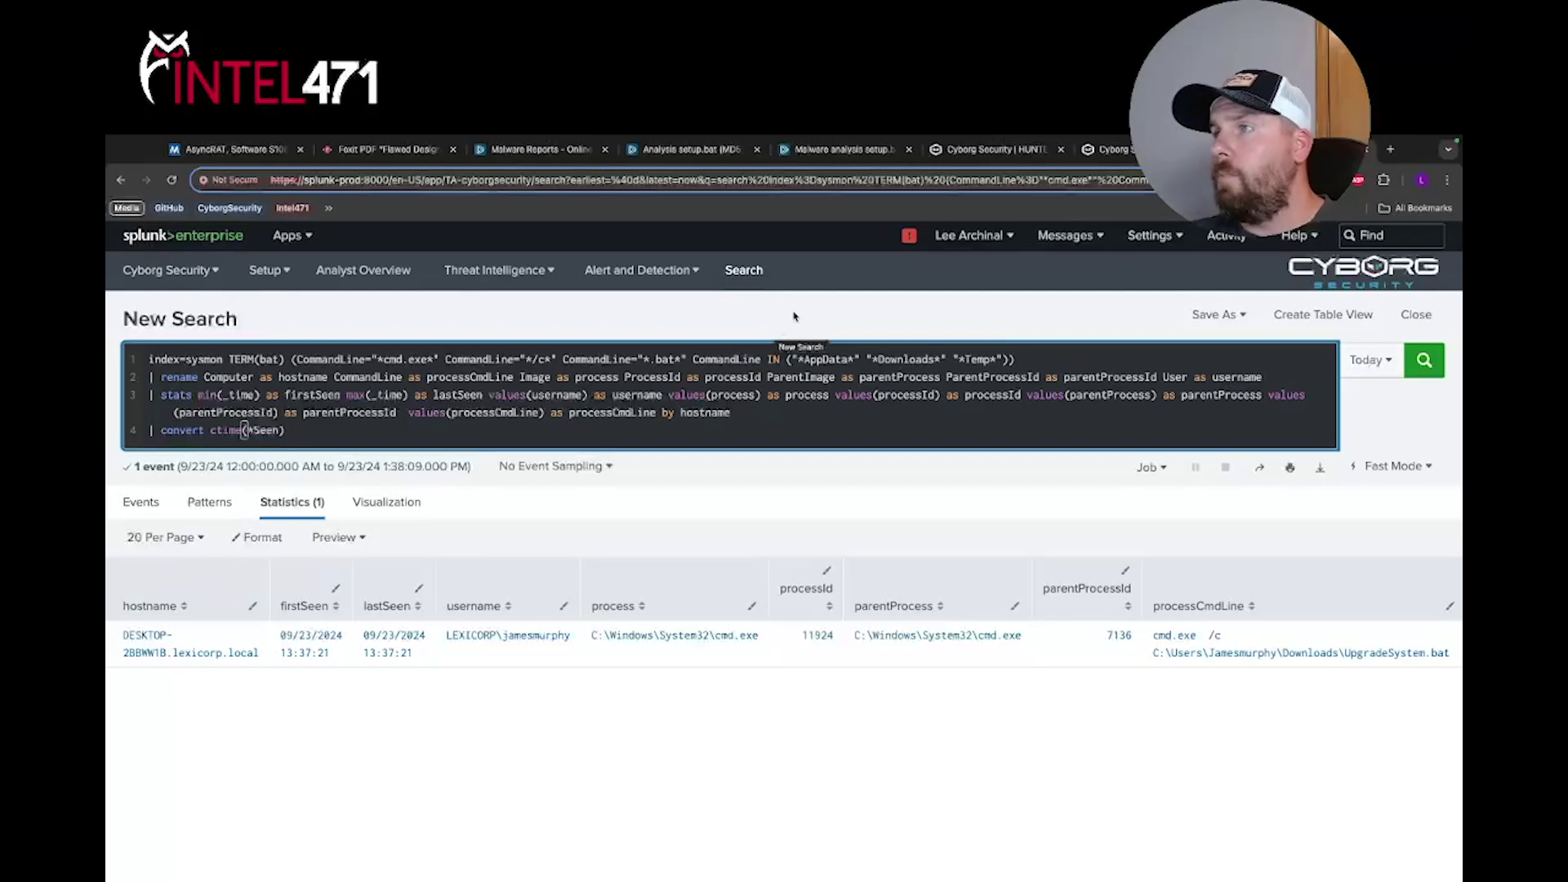
left_click(1112, 150)
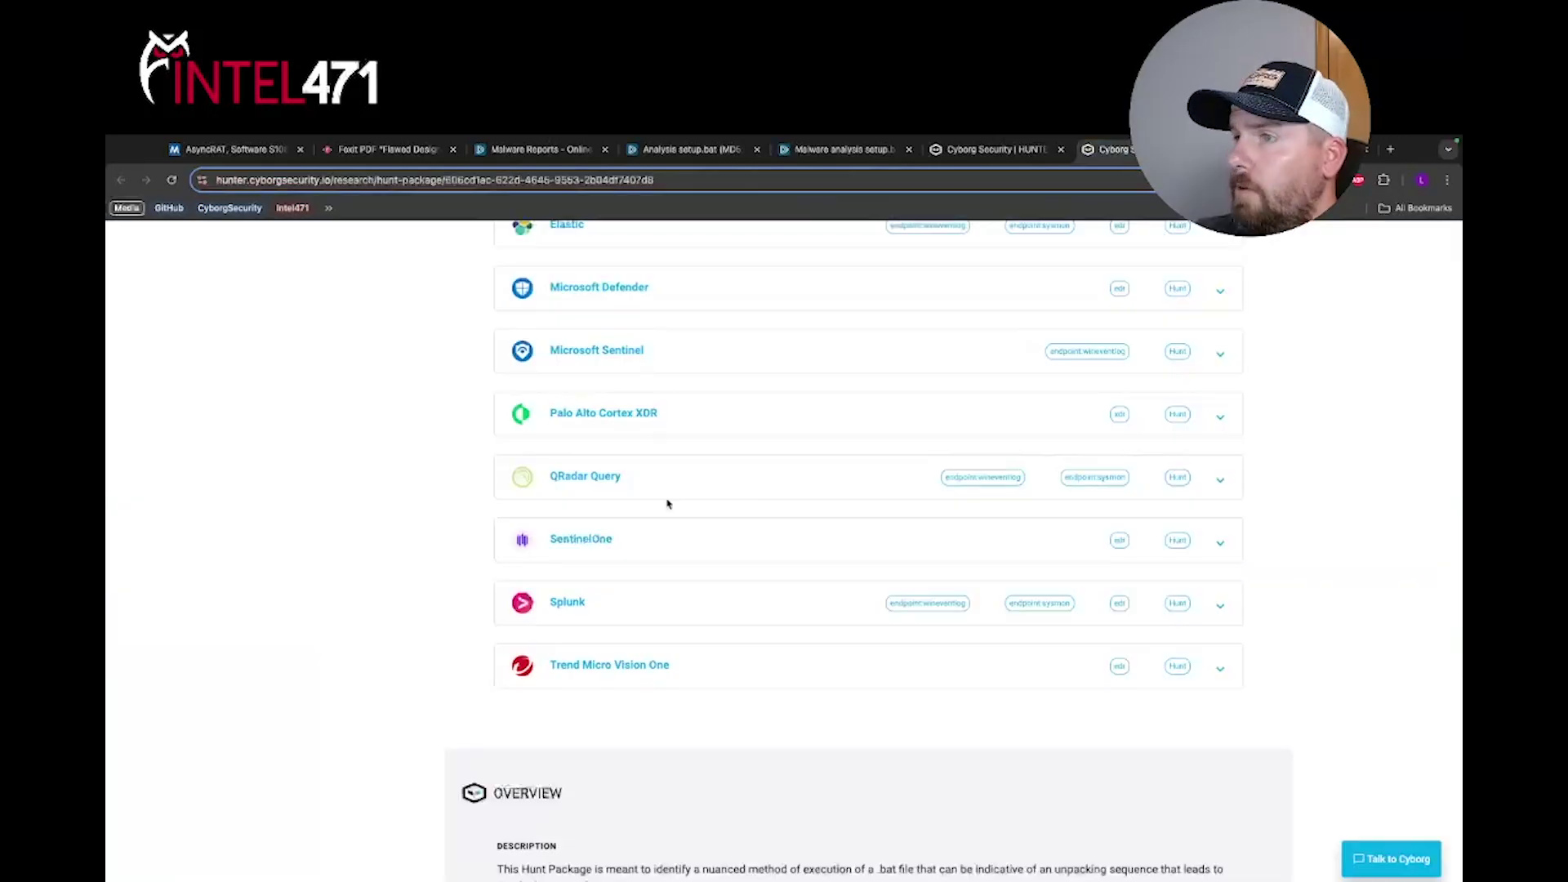
left_click(735, 608)
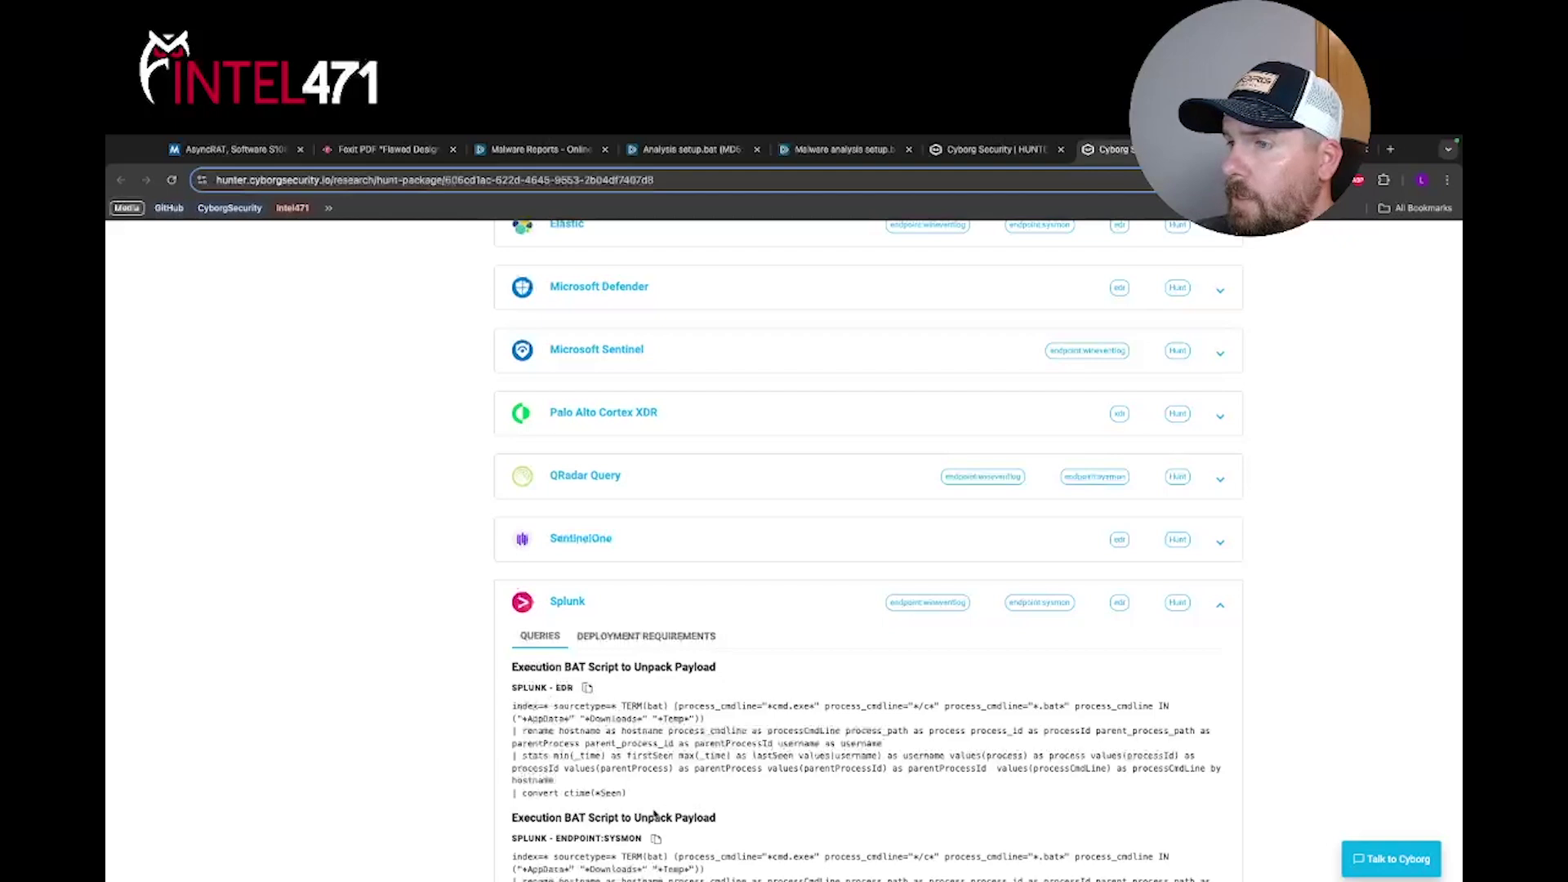
scroll(655, 814, "down", 1)
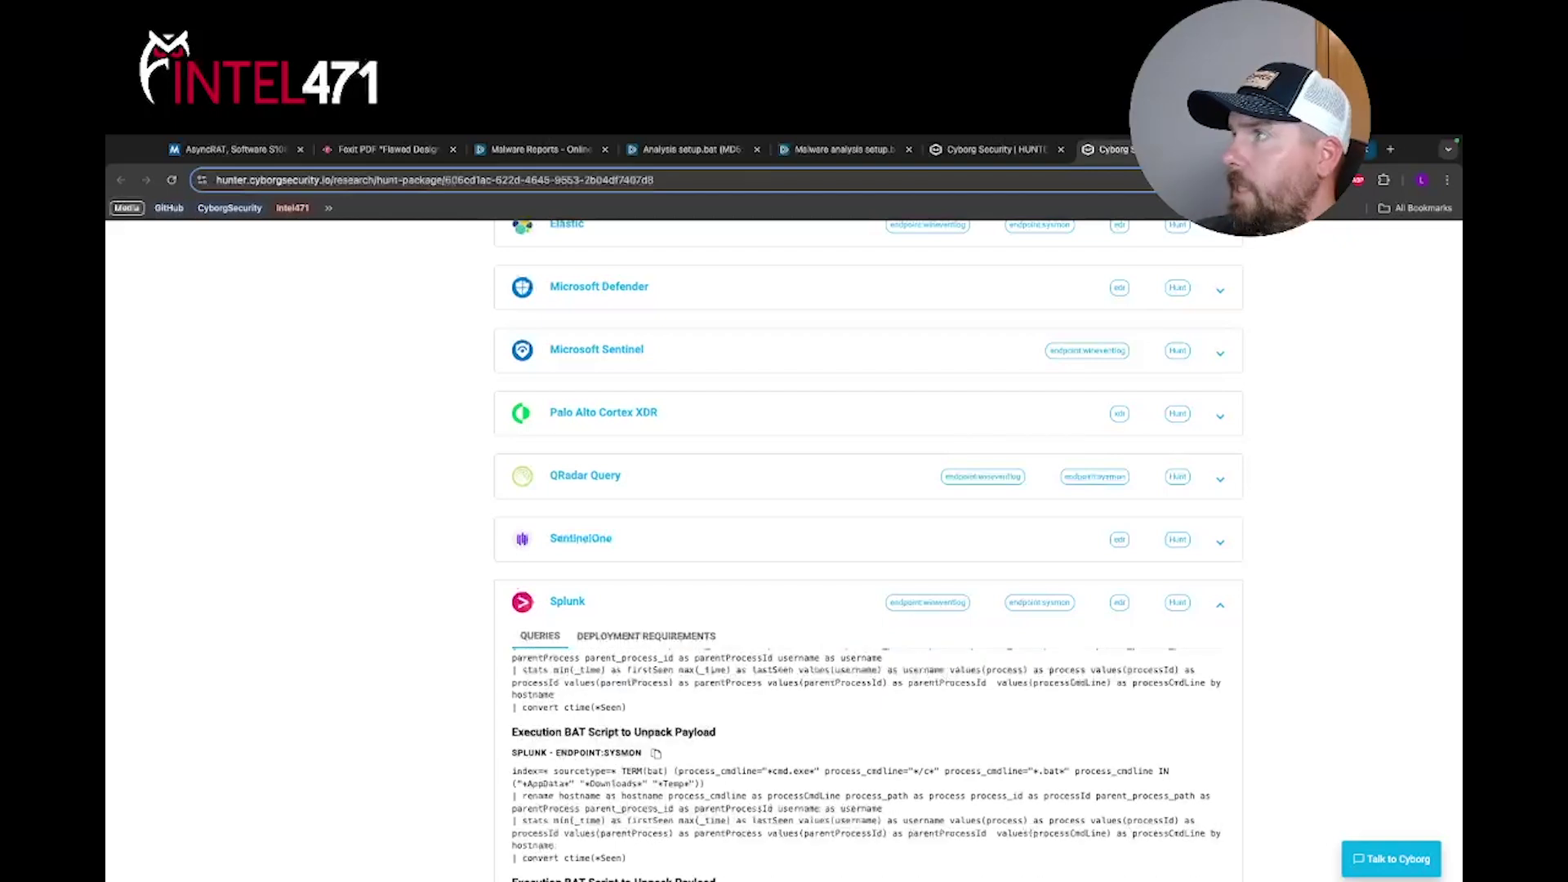
key("ctrl+Tab")
left_click(740, 406)
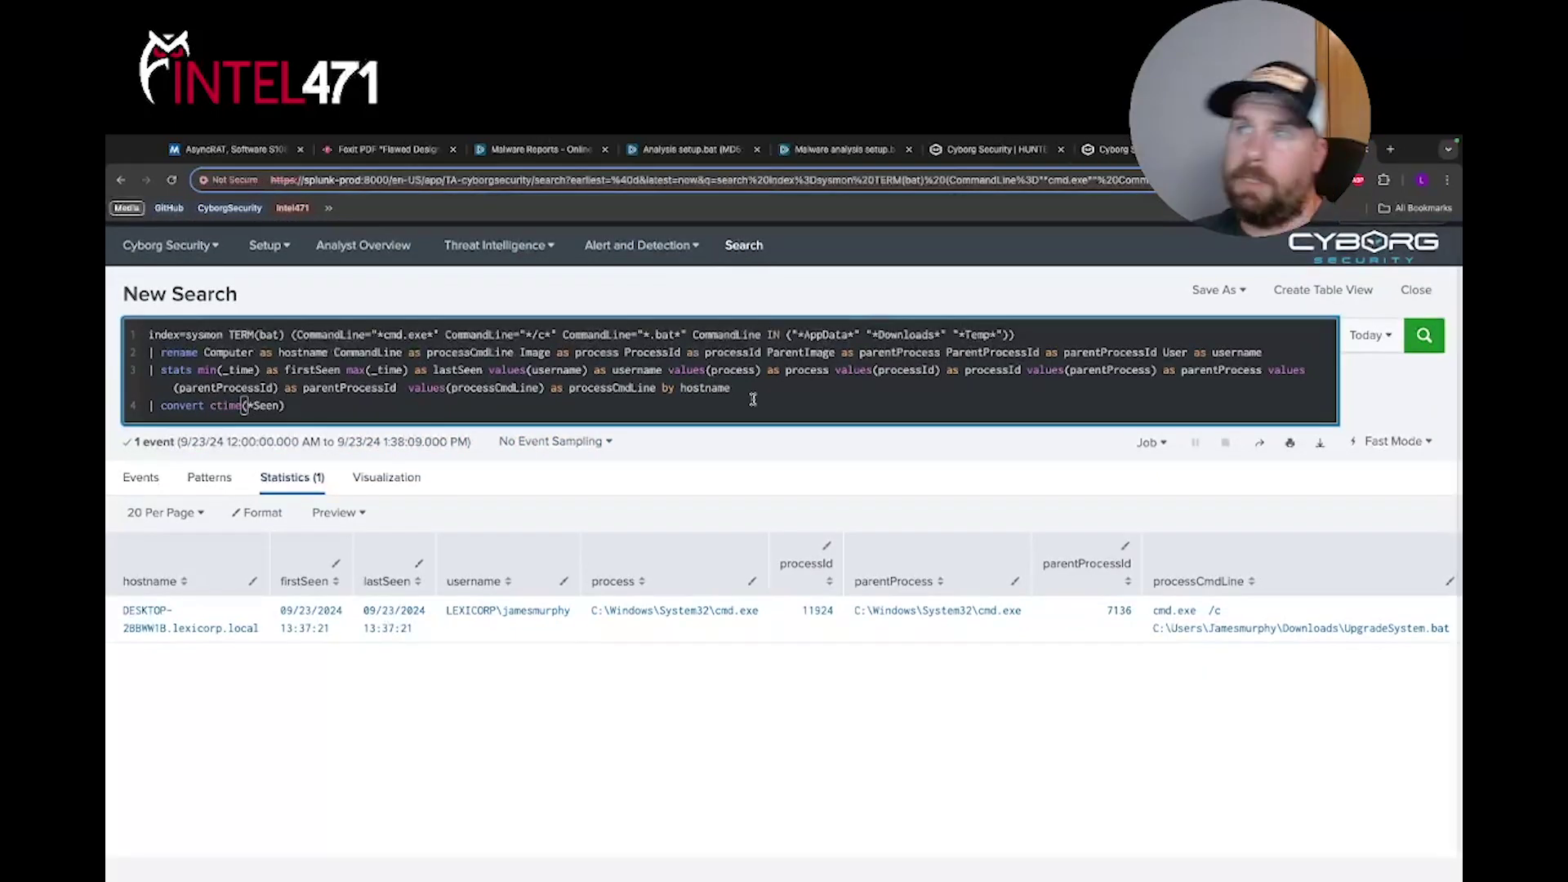